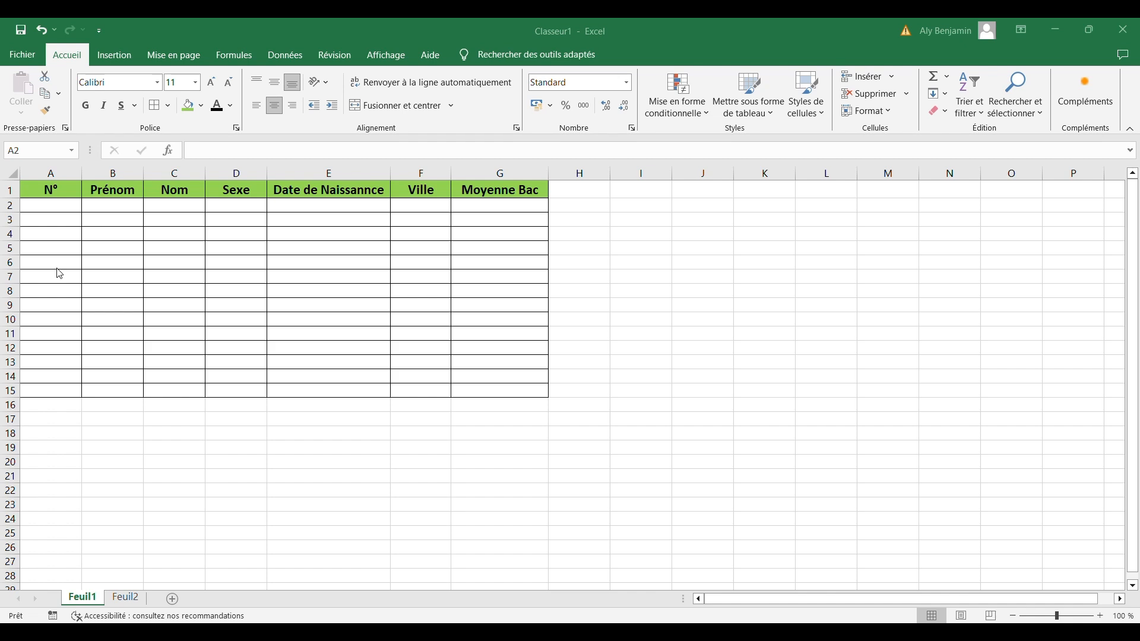
Apply data validation to the N° cells A2:A15, allowing only whole numbers (Nombre entier) greater than (supérieure à) 0.
click(57, 206)
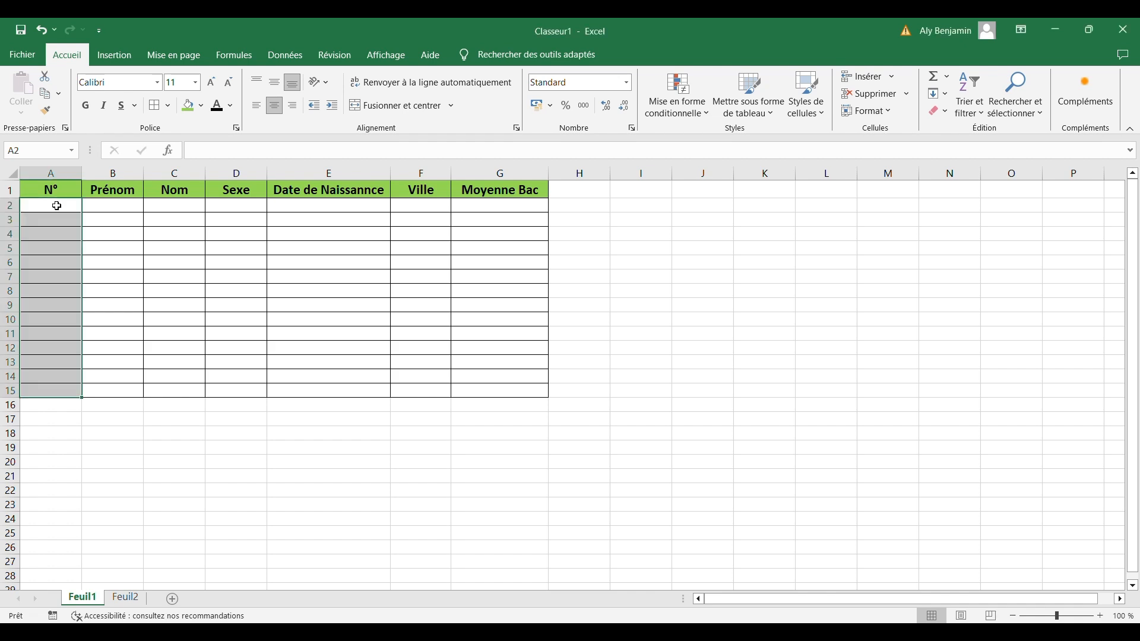
click(287, 56)
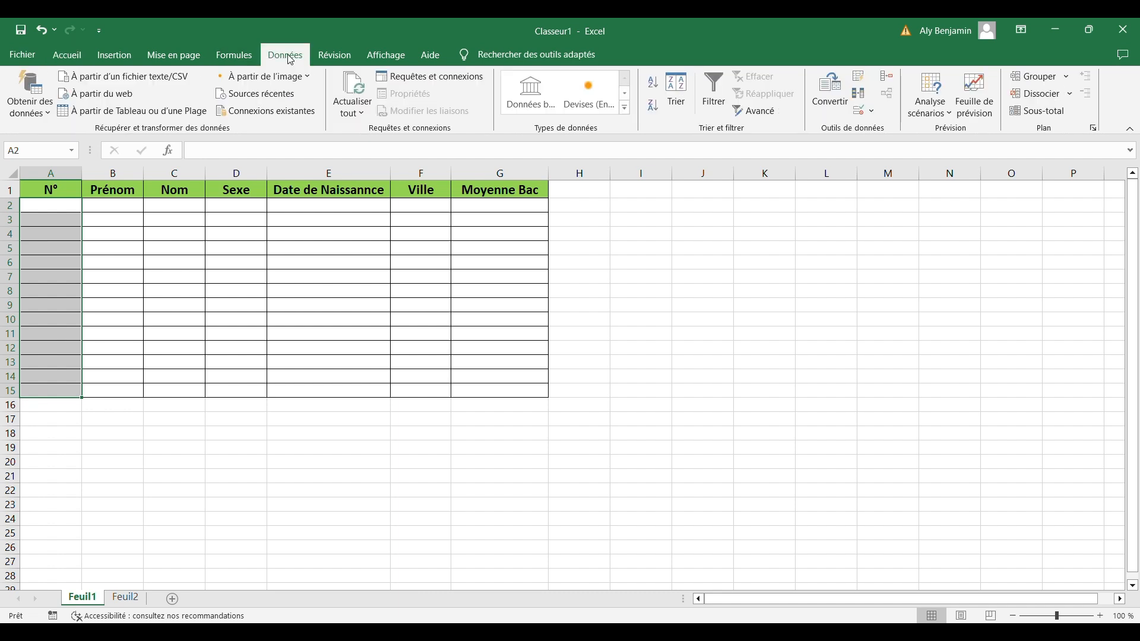
click(873, 112)
click(880, 130)
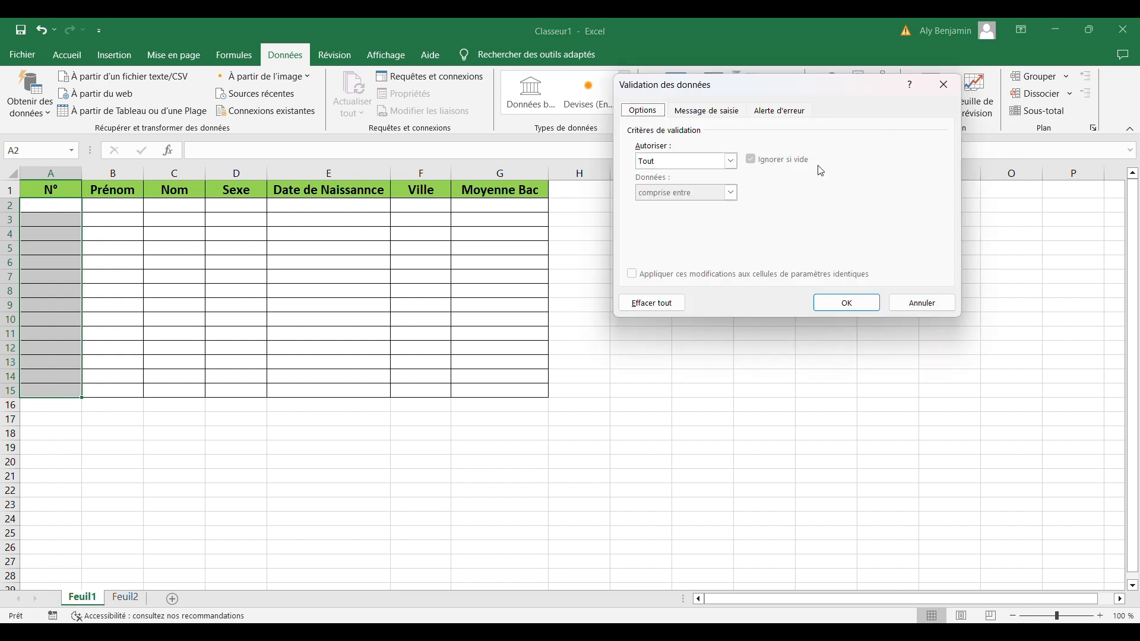
click(732, 161)
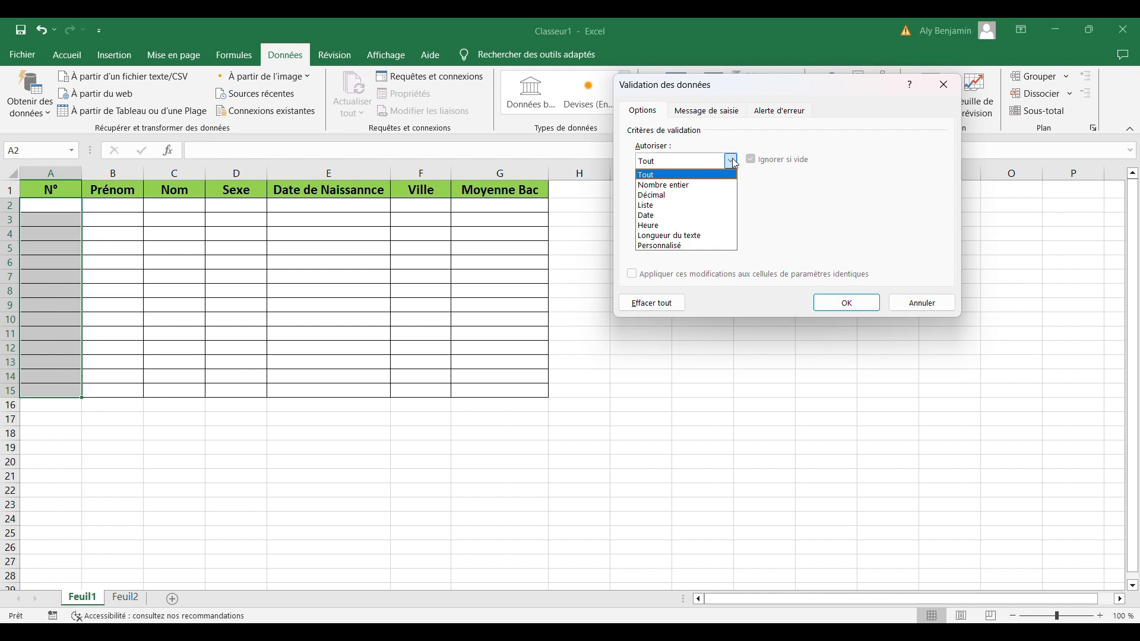
click(703, 184)
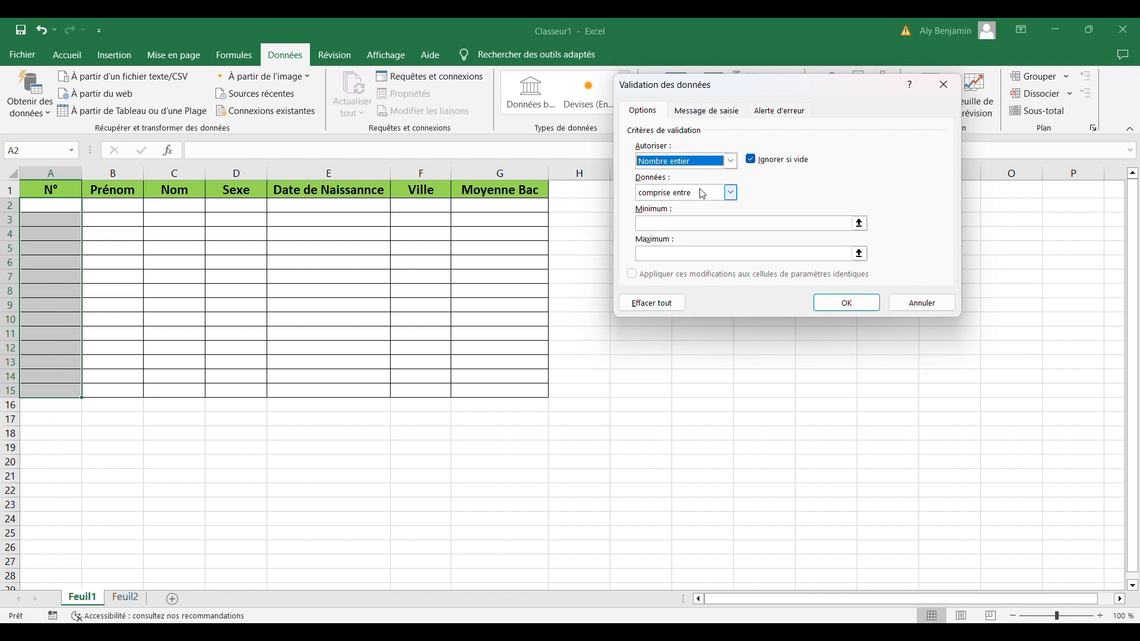
click(731, 194)
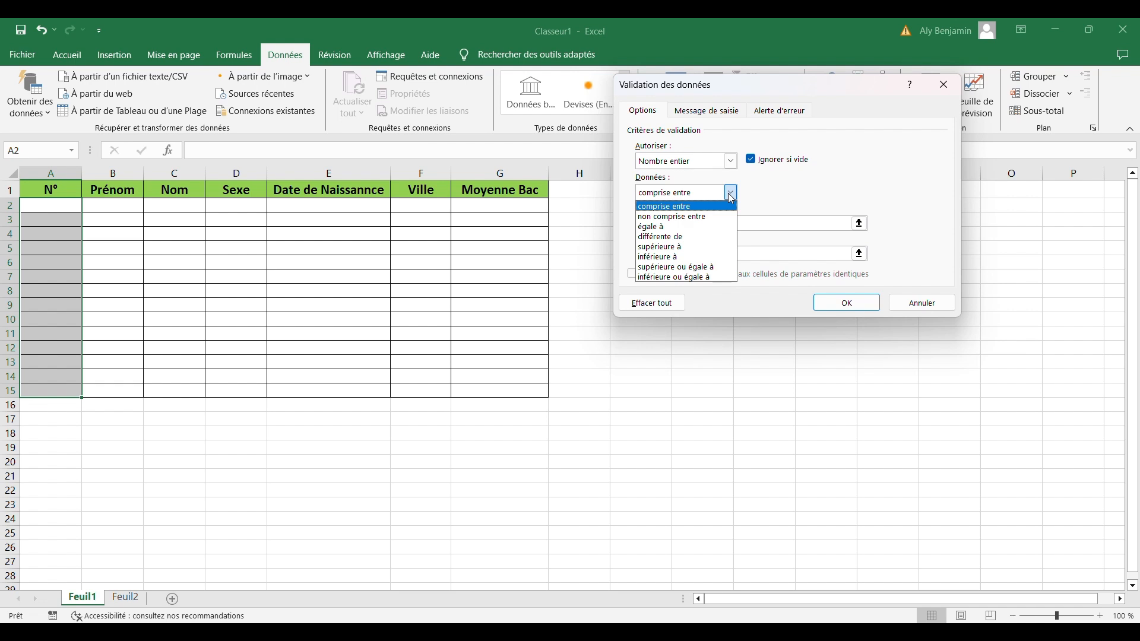
click(700, 247)
click(652, 222)
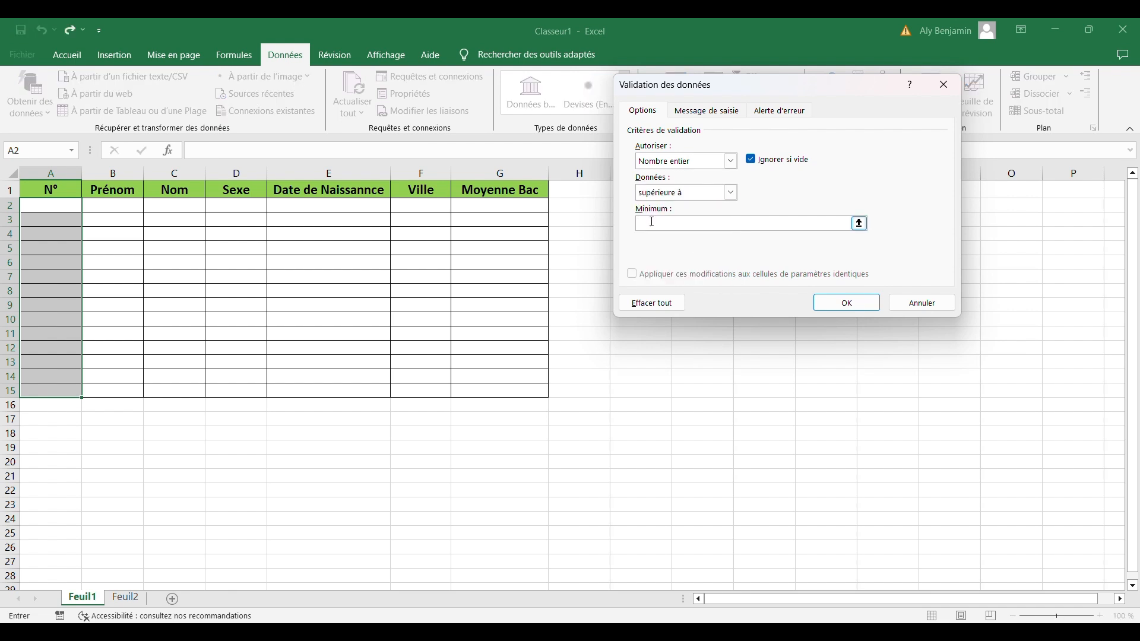
text(0)
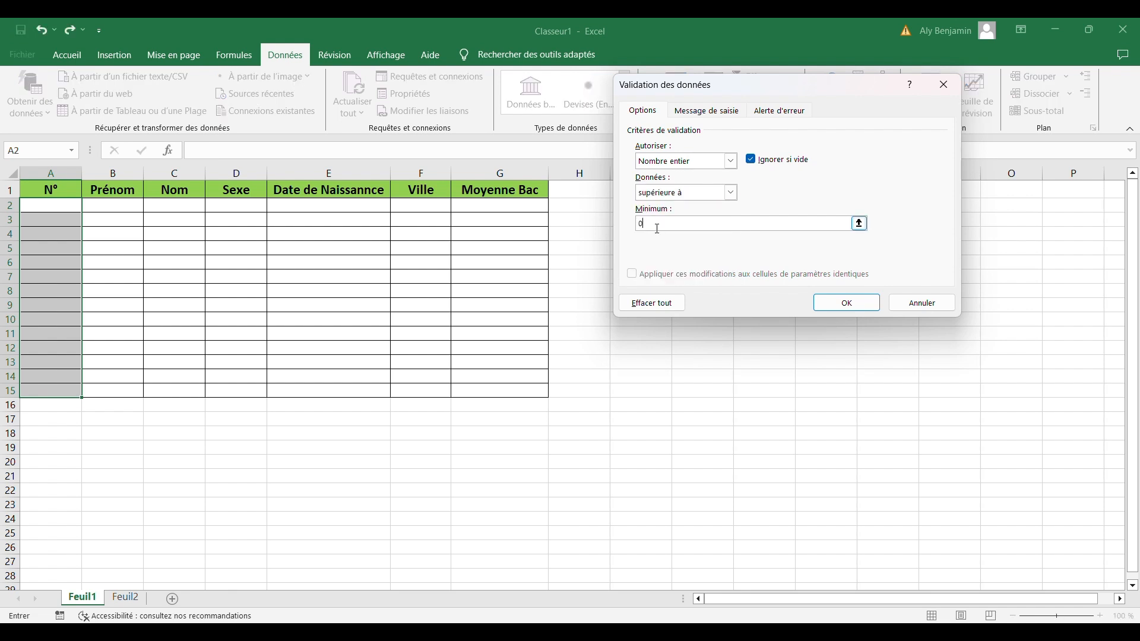
click(867, 302)
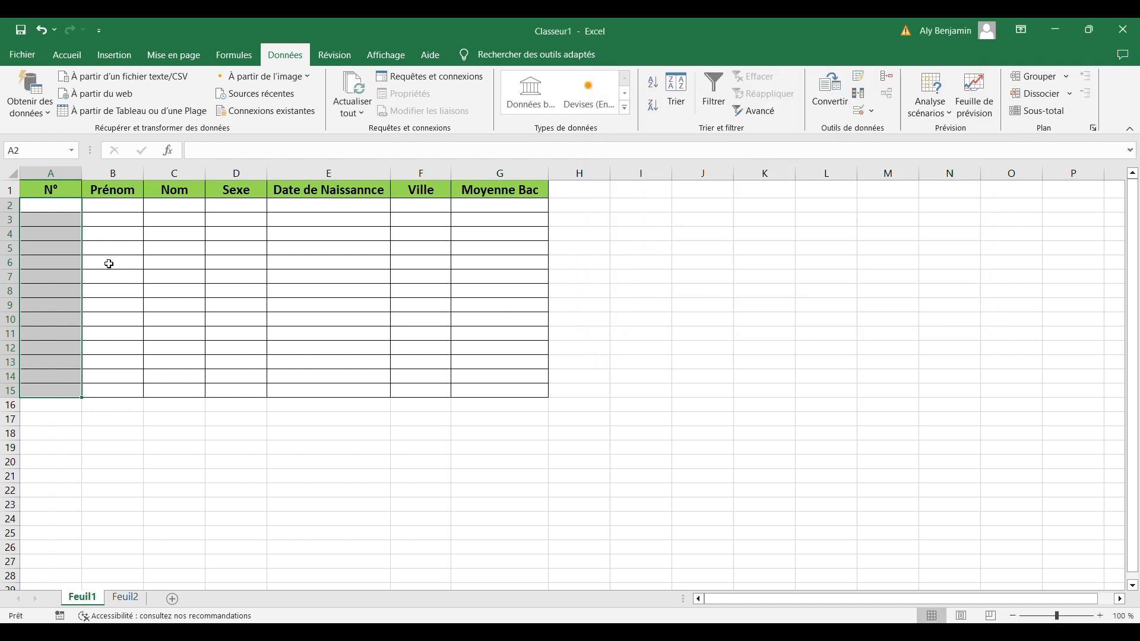
Test the N° validation with valid numbers, entering 1 in cell A4 and 12 in cell A5.
click(55, 236)
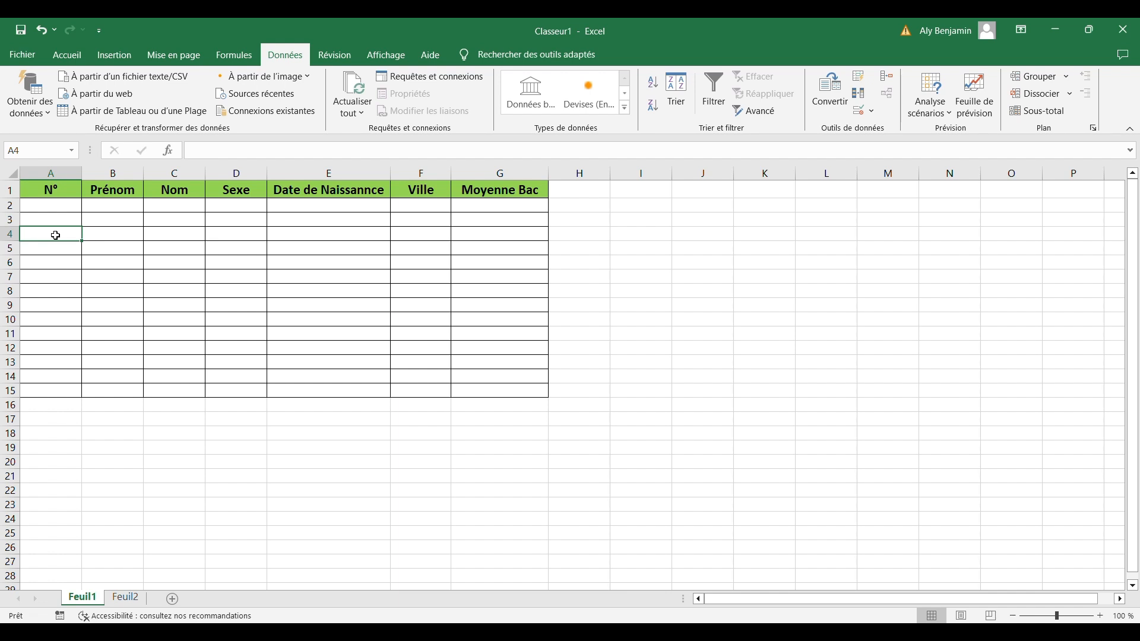
text(1)
key(Return)
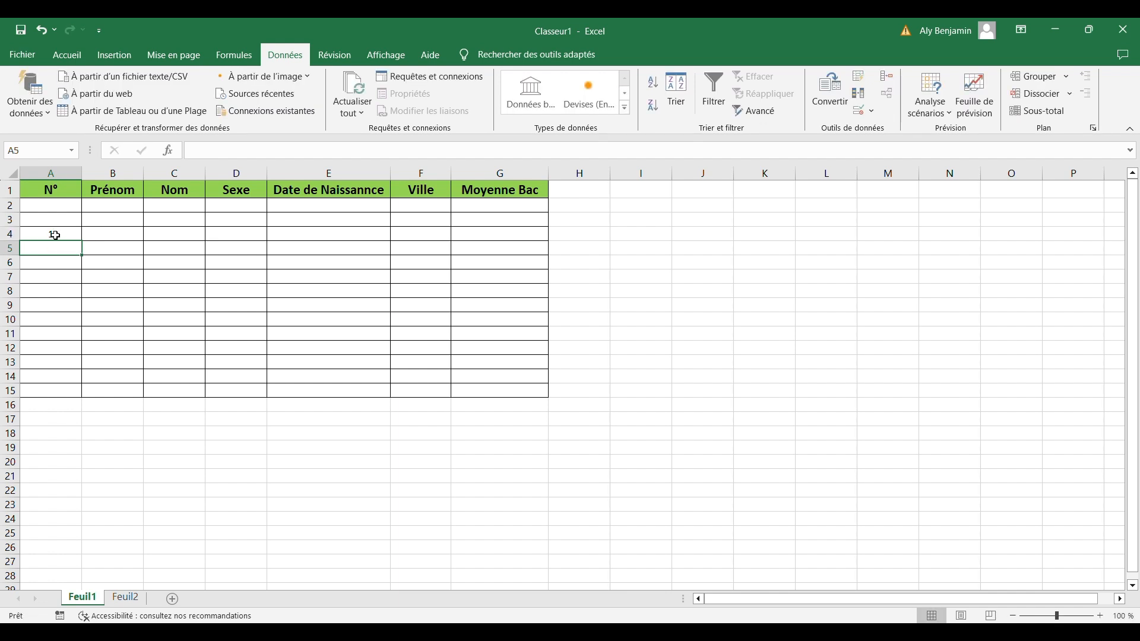
text(22)
key(Return)
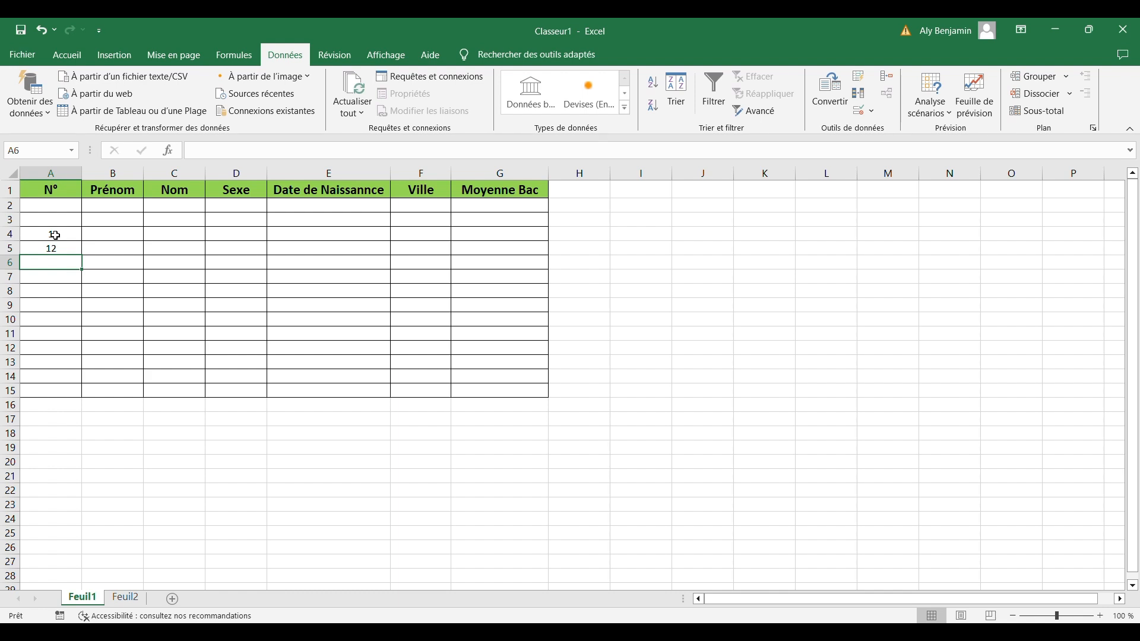
Try the invalid entries -9 in cell A6 and H in cell A7 to test the N° rule, cancelling each entry.
text(-9)
key(Return)
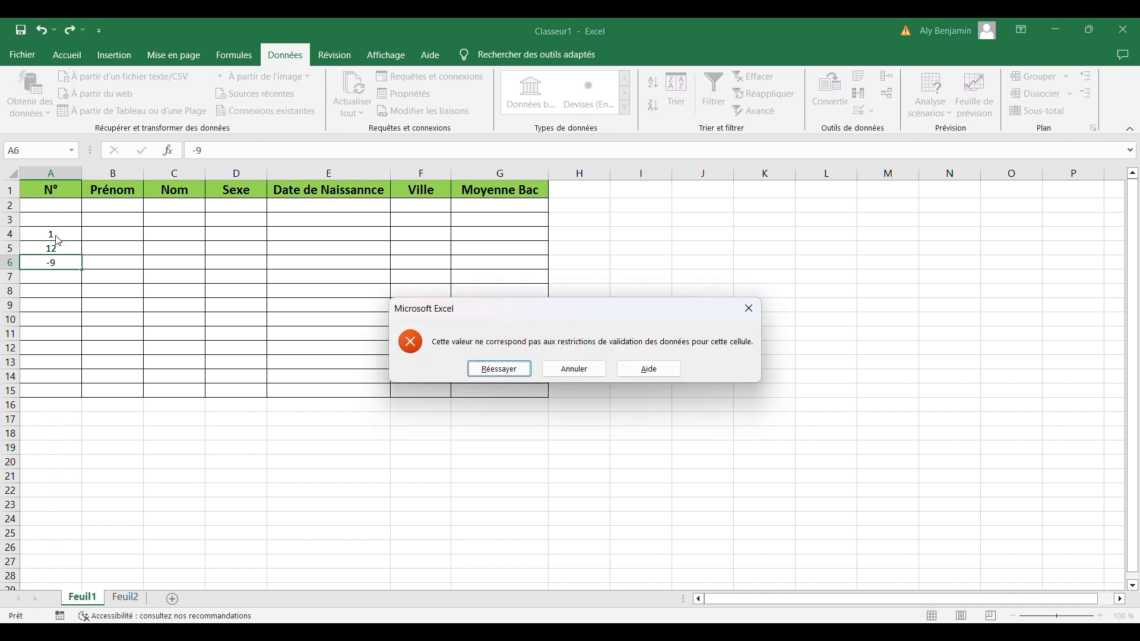
click(754, 315)
key(BackSpace)
text(H)
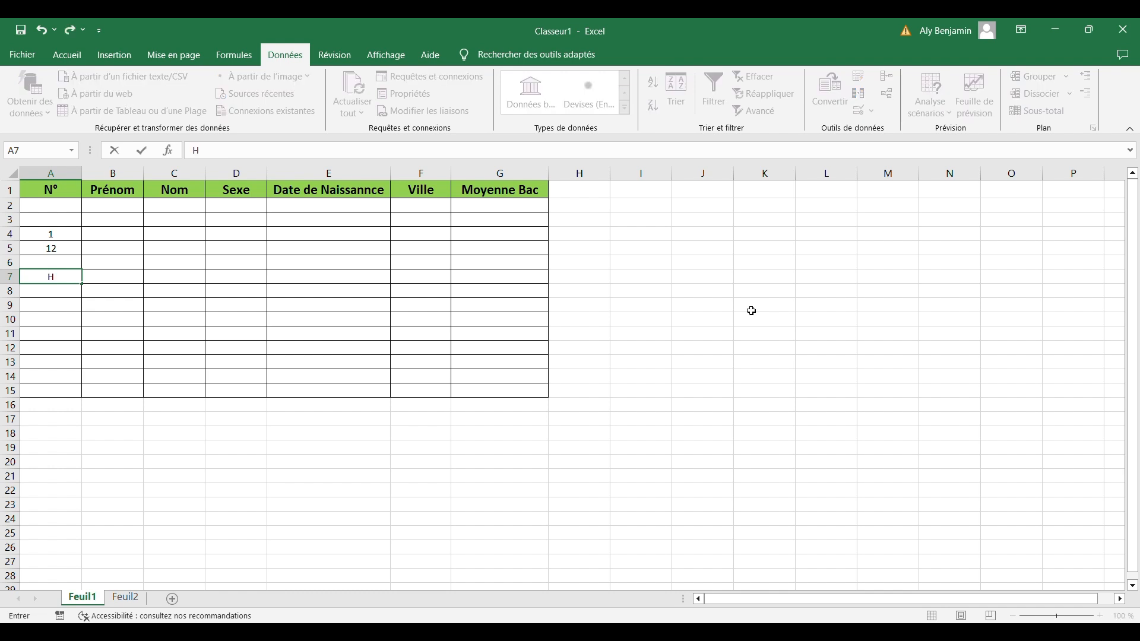
key(Return)
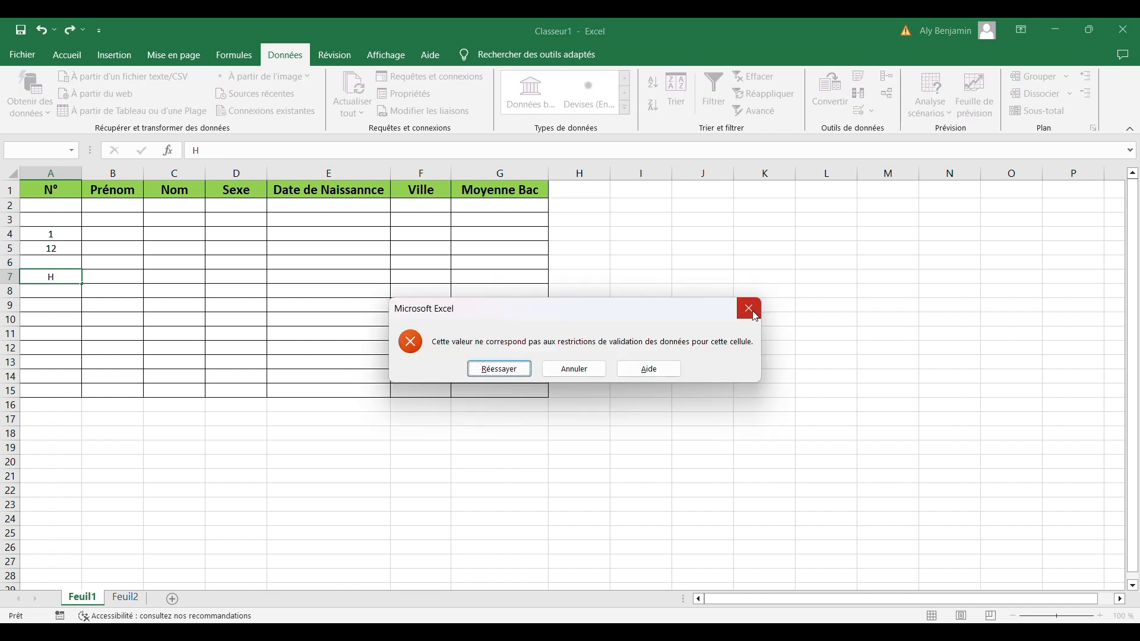
click(758, 308)
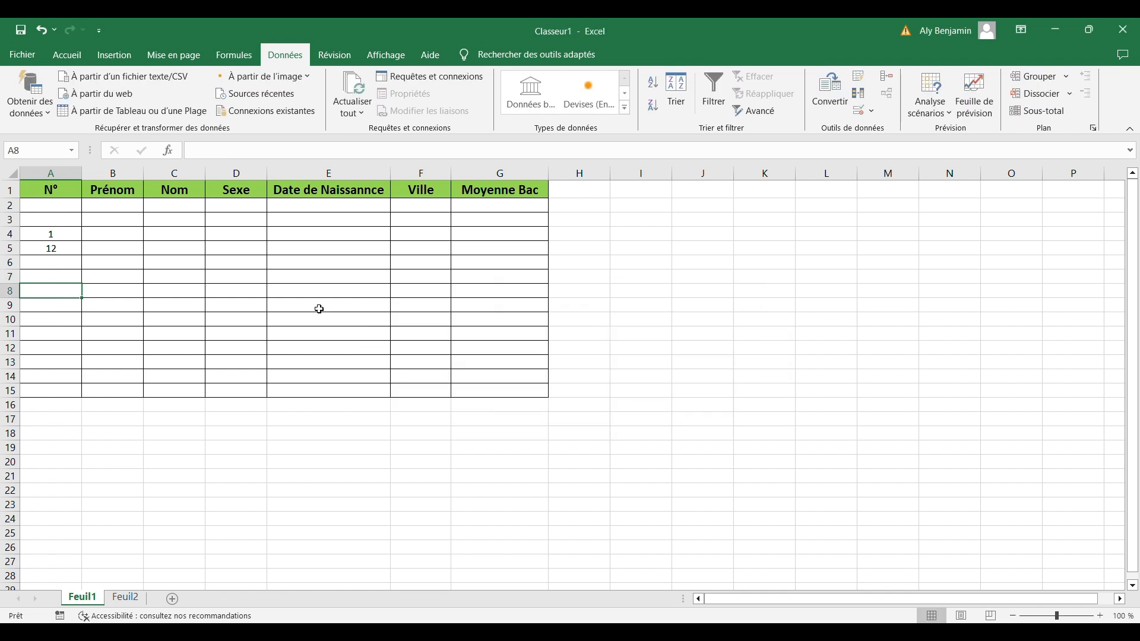
Apply data validation to the Prénom cells B2:B15, allowing only a text length (Longueur du texte) between 2 and 10 characters.
click(129, 204)
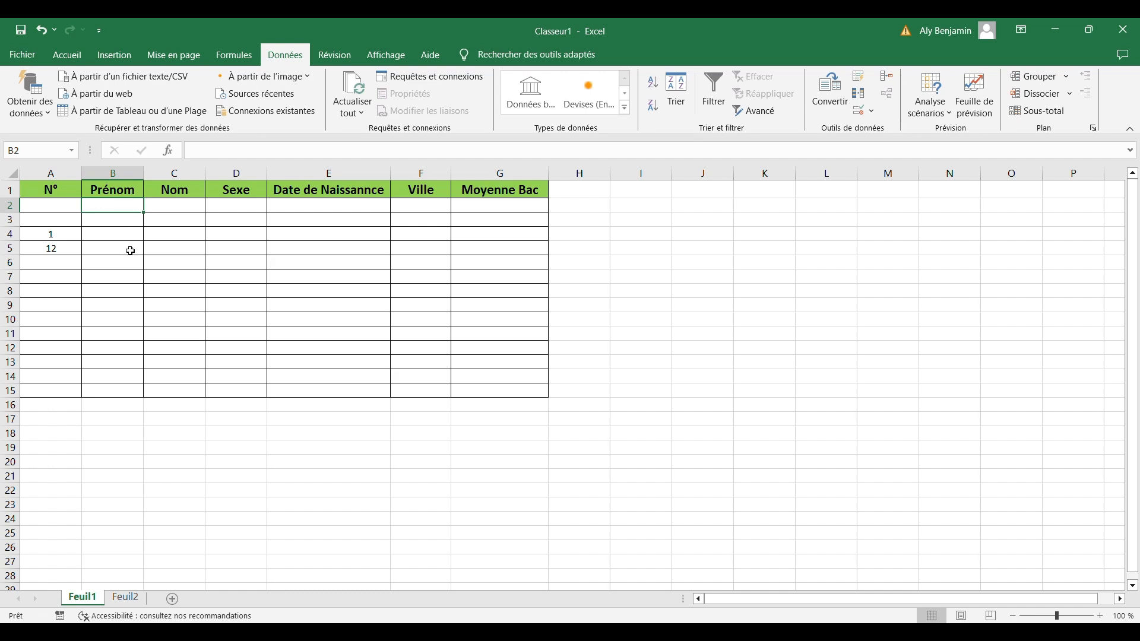
drag(125, 206, 129, 387)
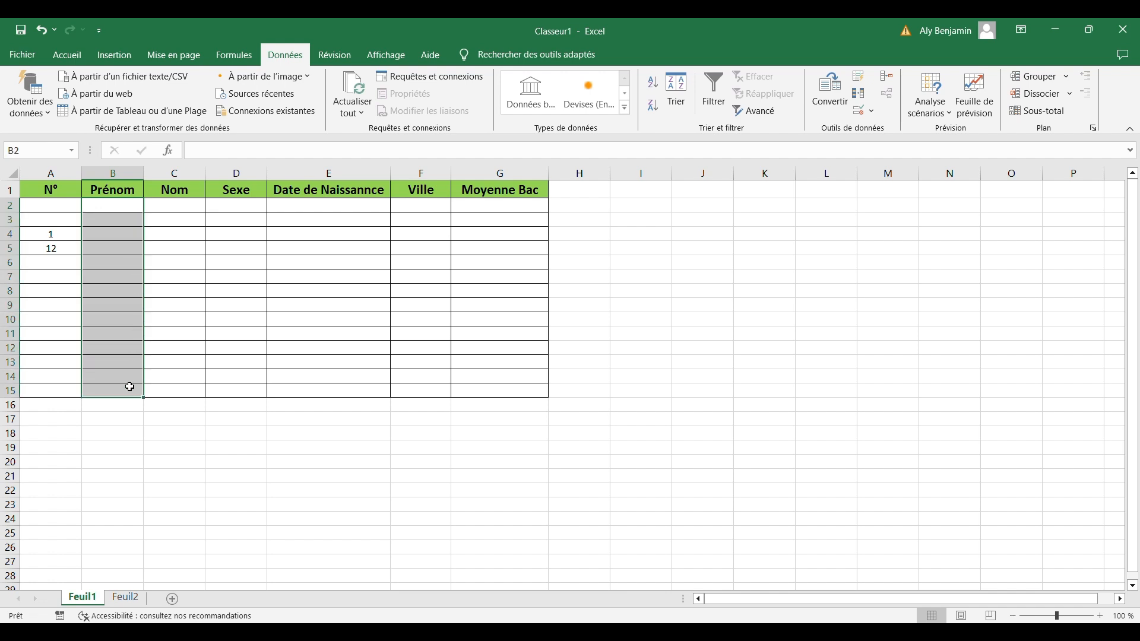
click(877, 119)
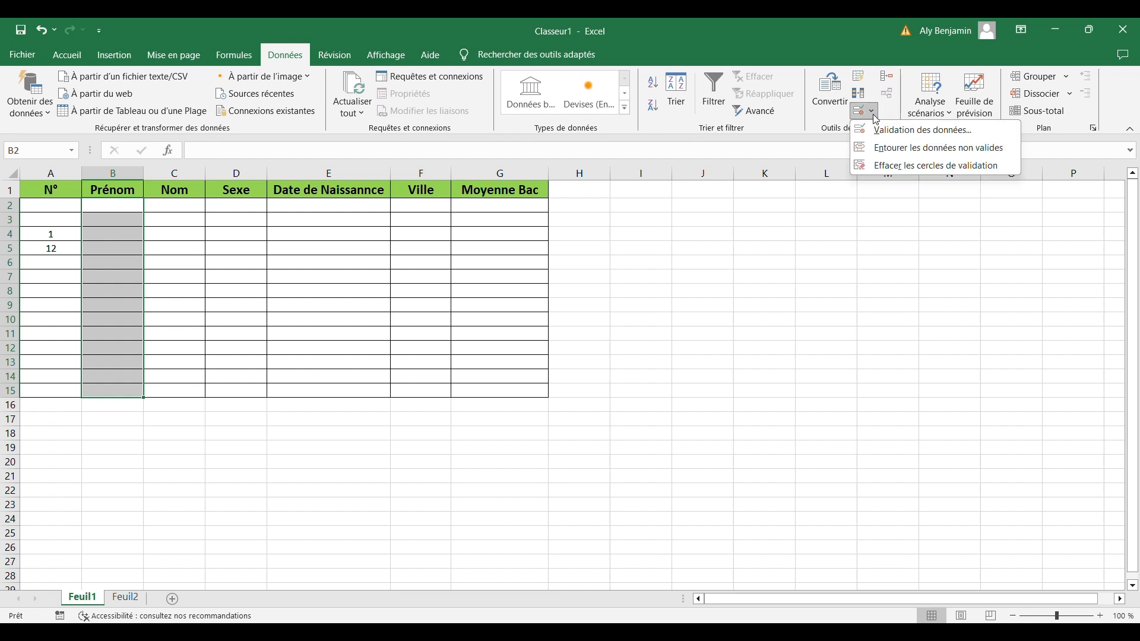
click(905, 137)
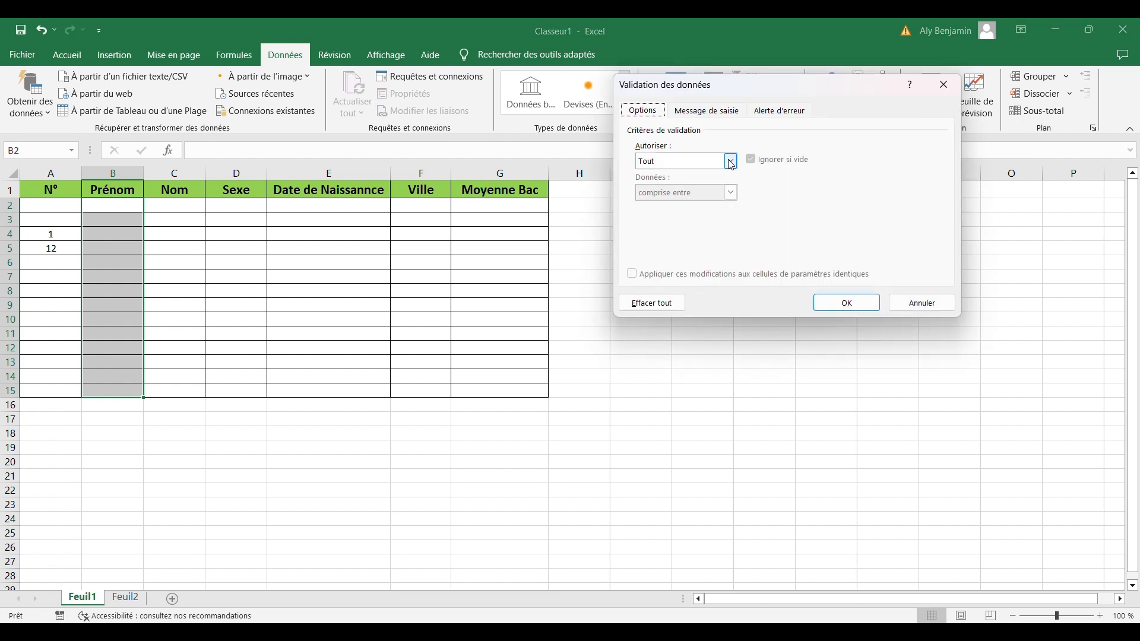
click(731, 162)
click(700, 236)
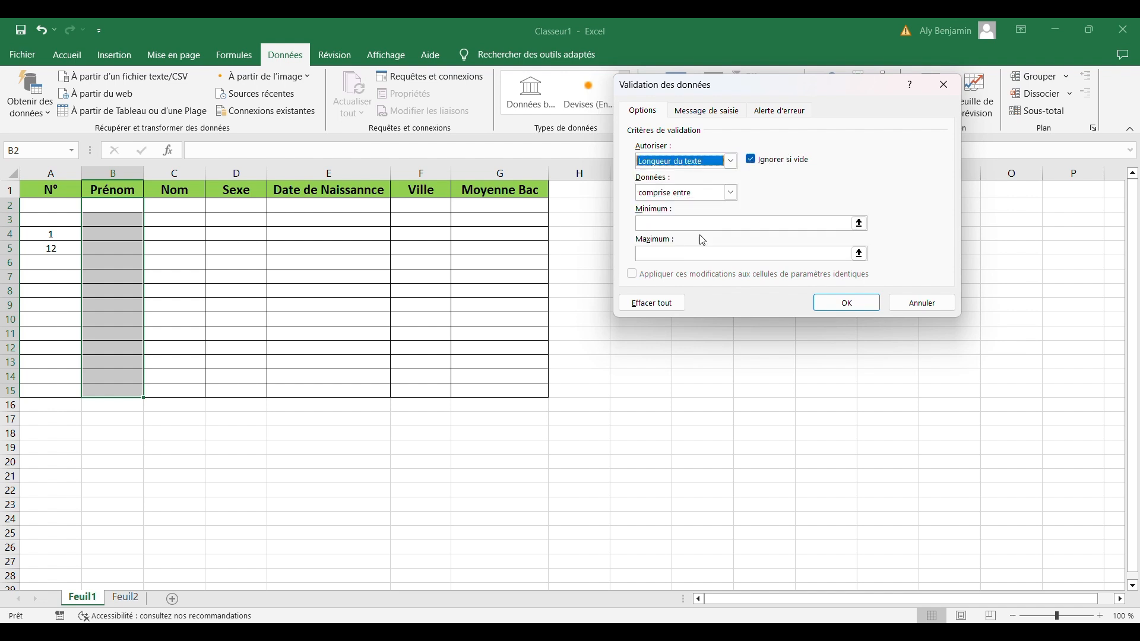
click(732, 193)
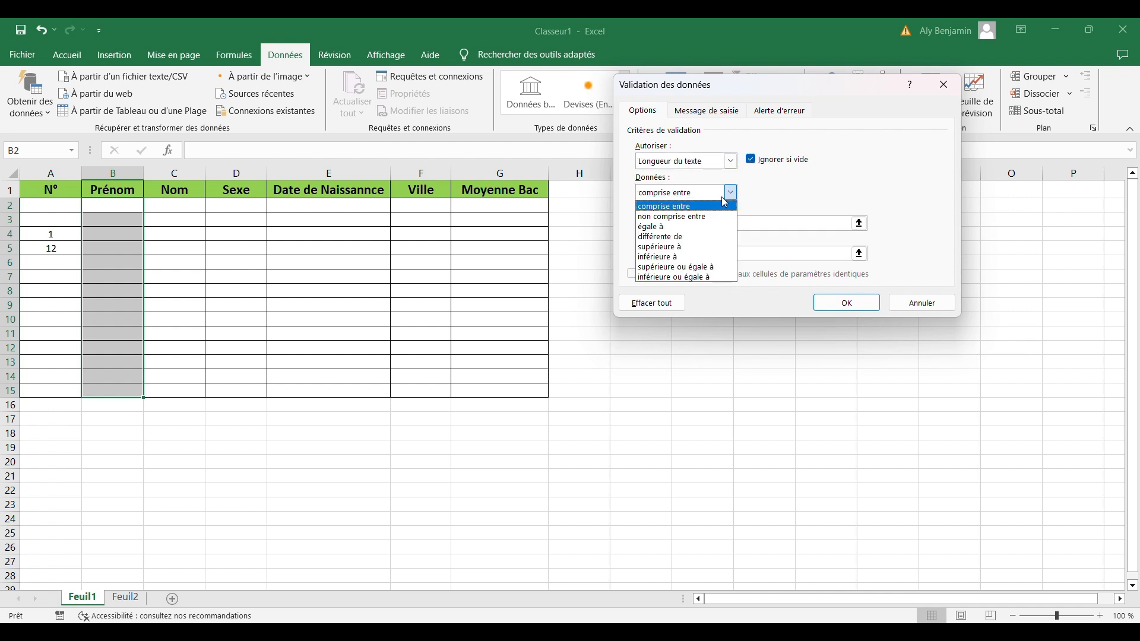
click(720, 206)
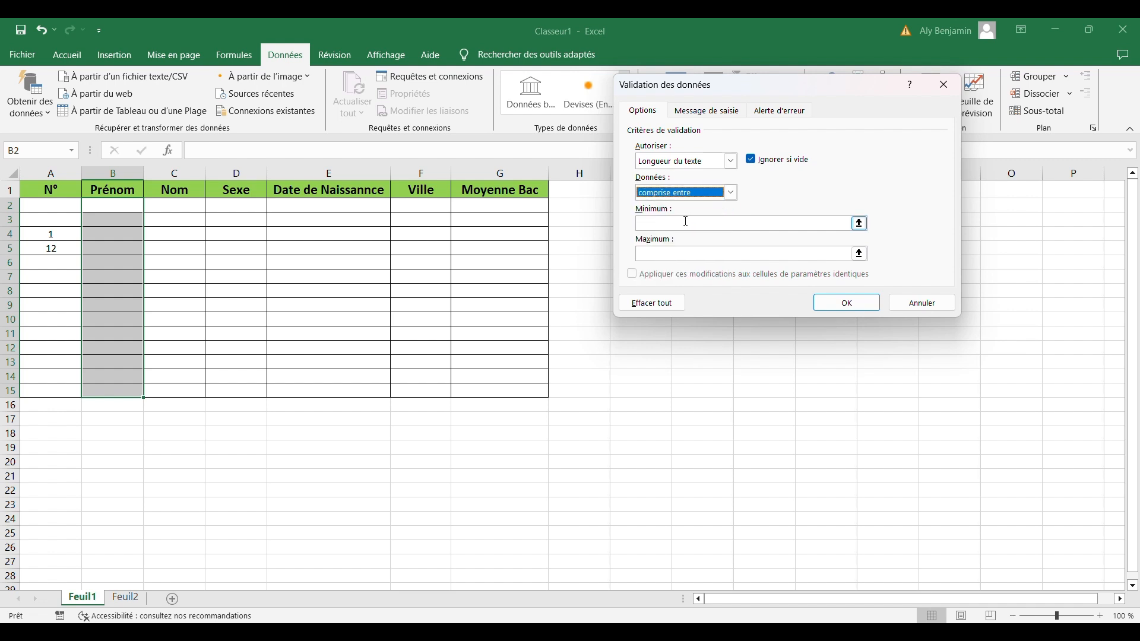
click(686, 223)
text(2)
click(817, 257)
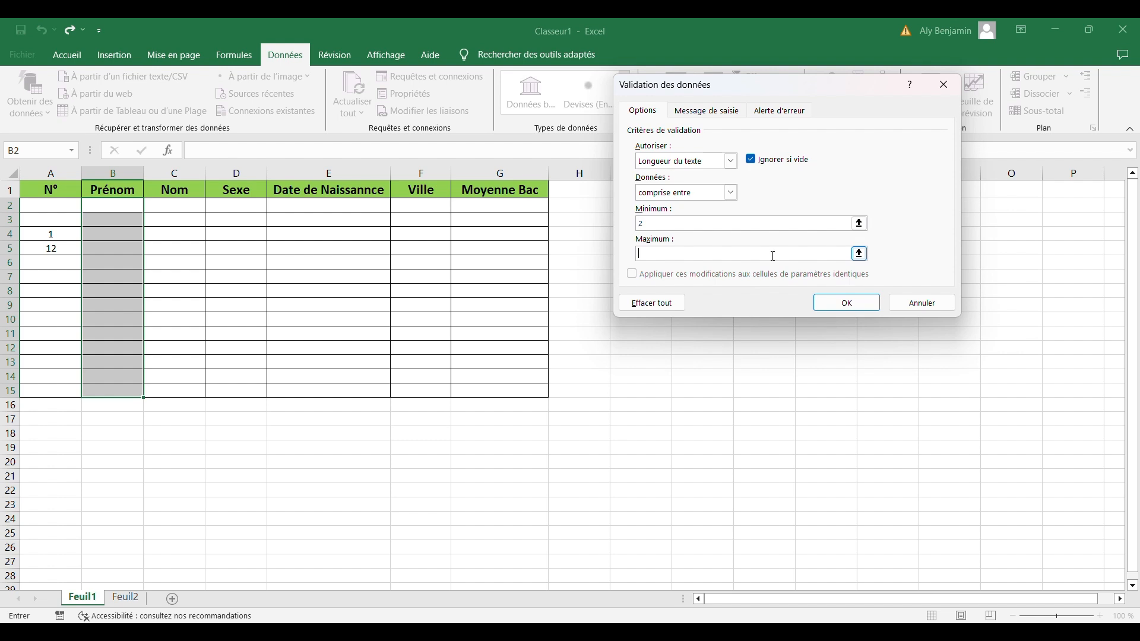
text(10)
click(843, 303)
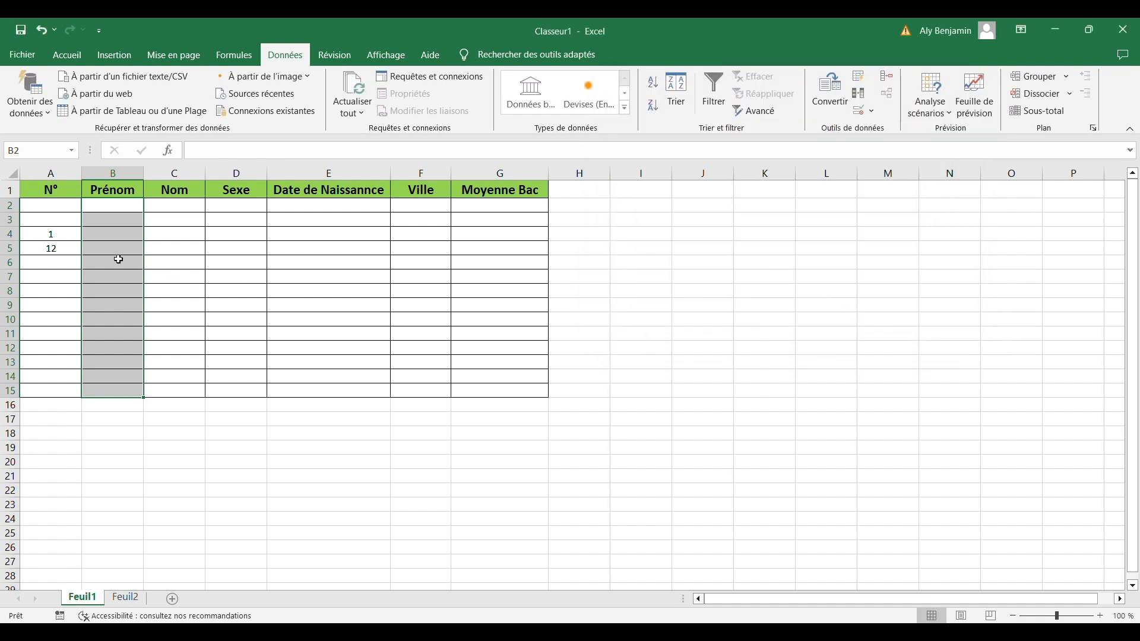
Enter a valid three-letter first name in cell B5 to test the Prénom validation.
click(121, 245)
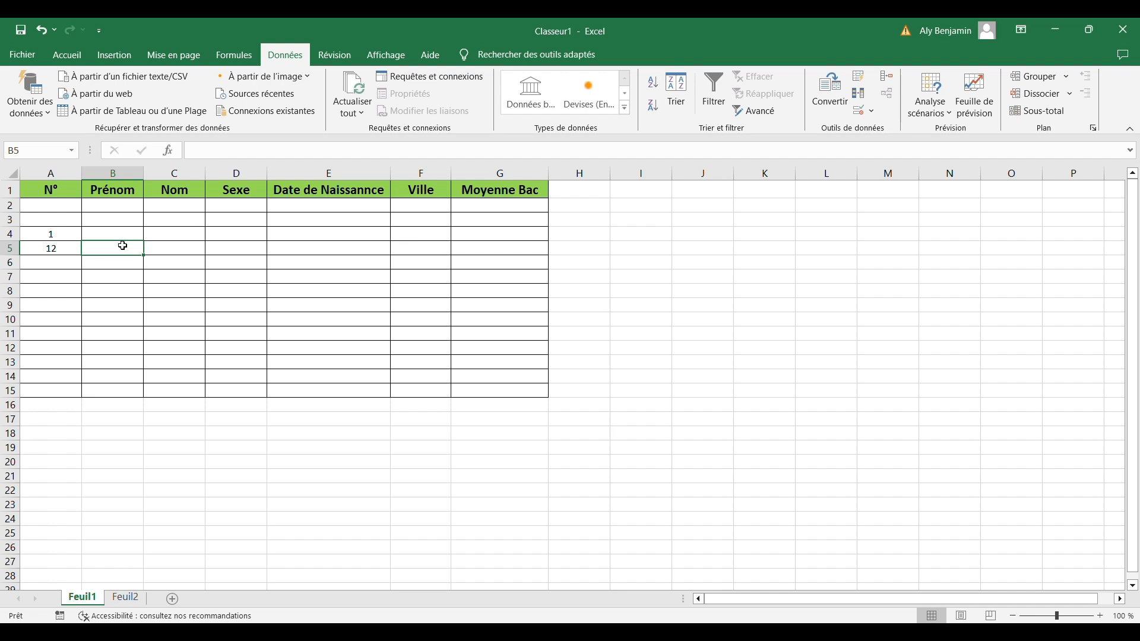
text(a)
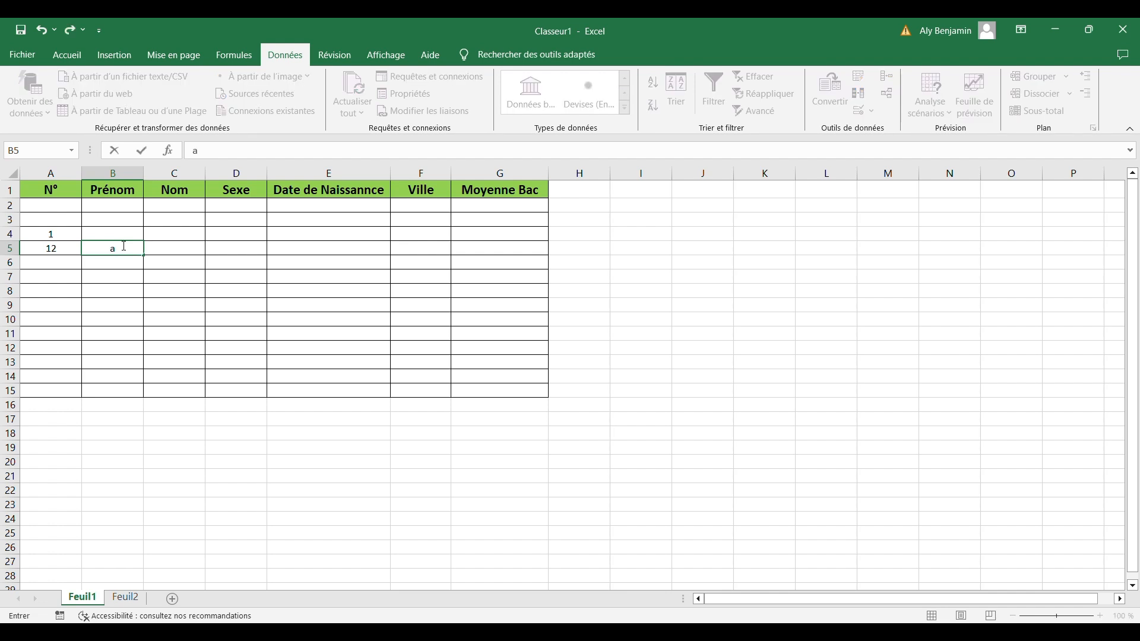
text(ly)
key(Return)
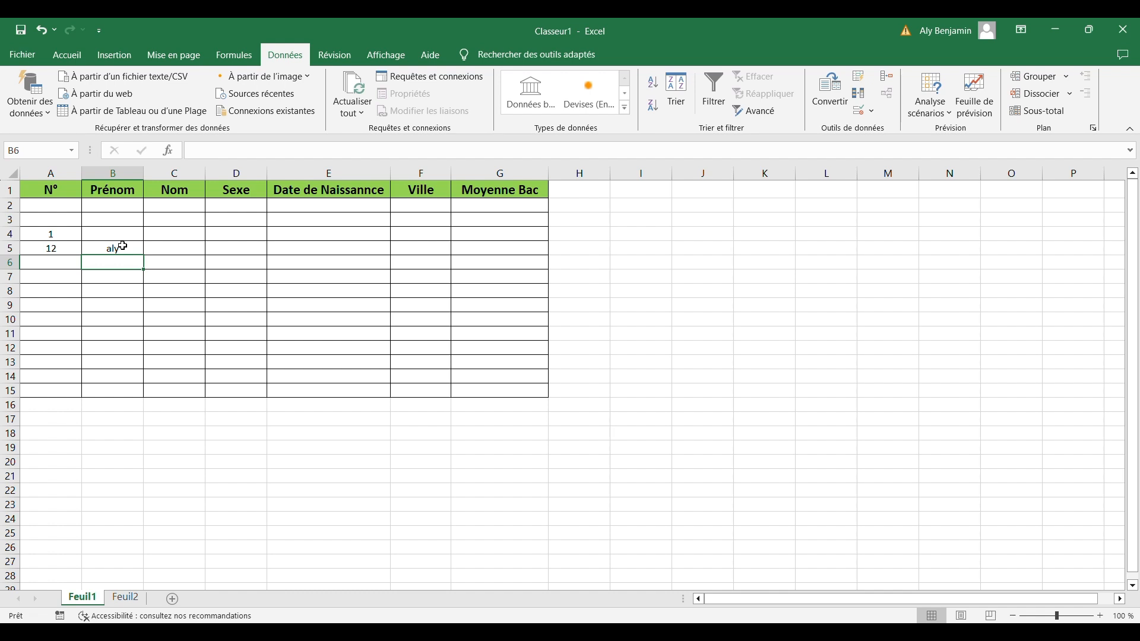
Try the single letter h in cell B6 and a name longer than 10 characters in cell B7, cancelling each entry.
text(h)
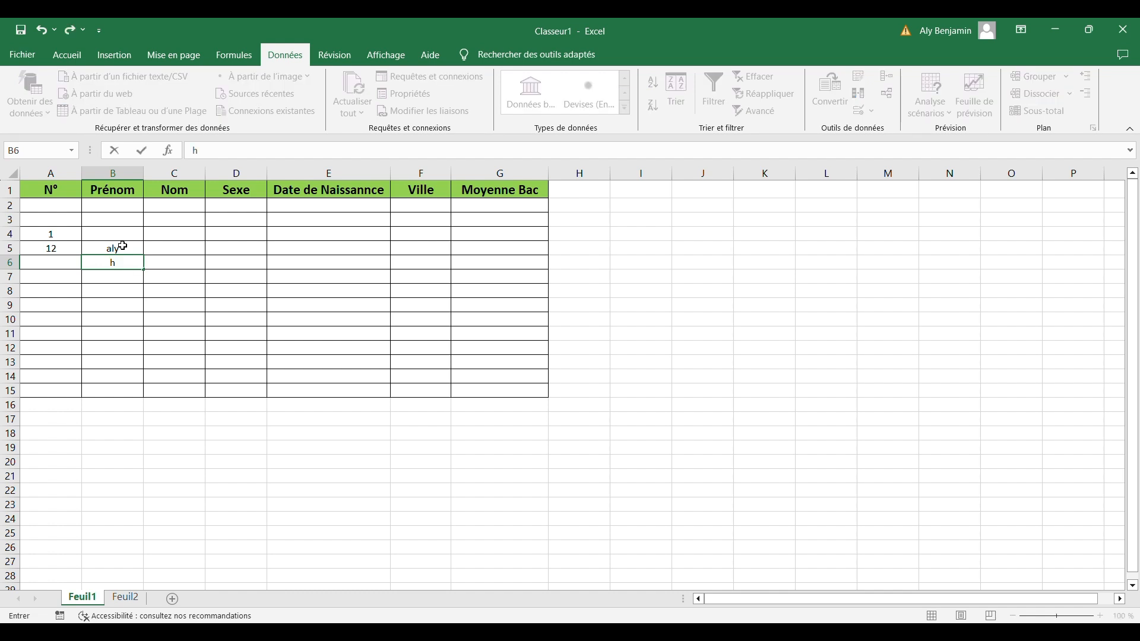
key(Return)
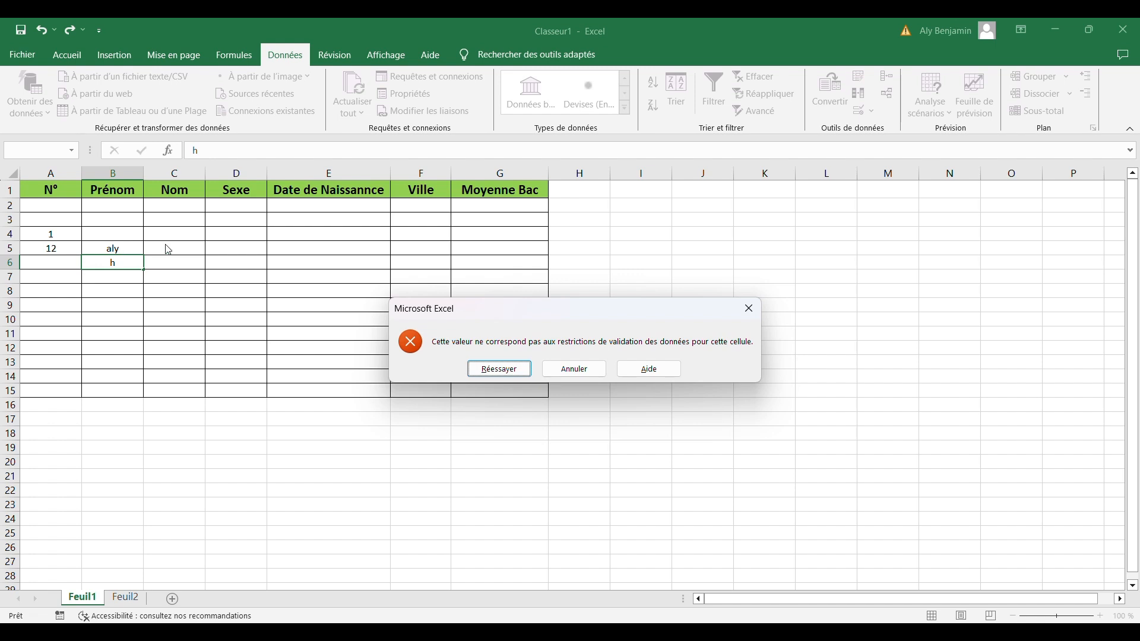
click(750, 309)
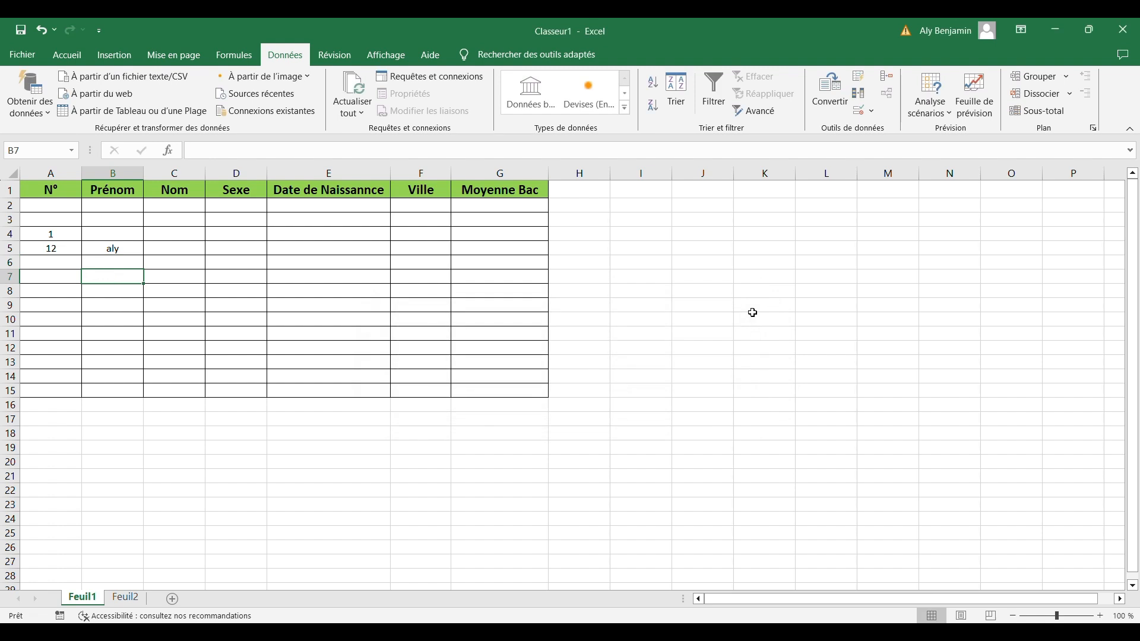
text(aly)
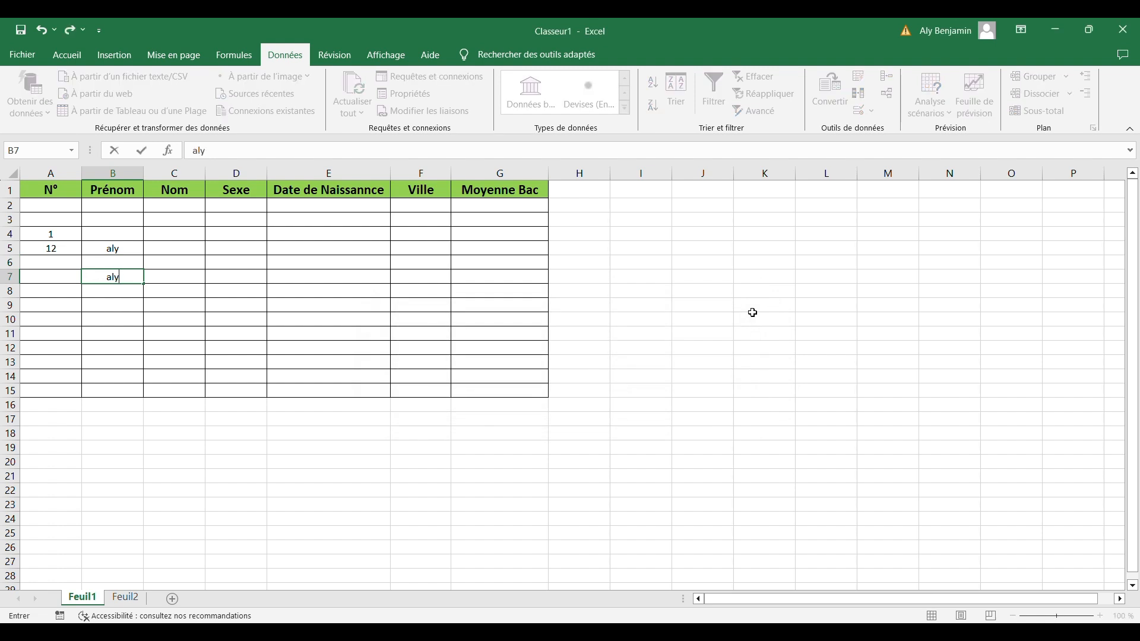
text( benjamain)
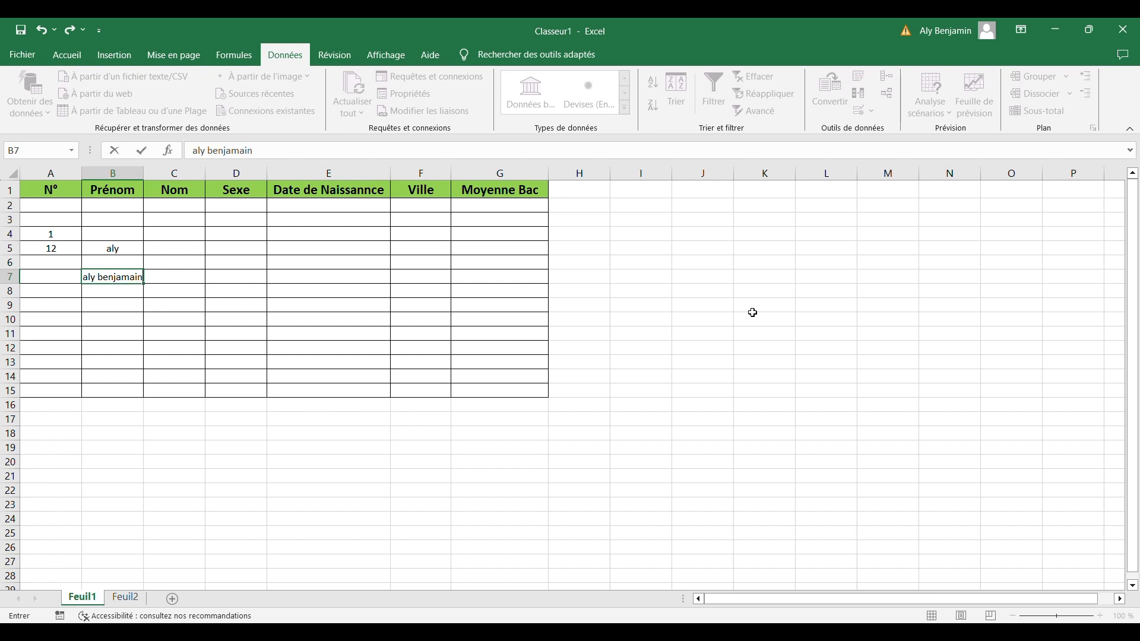
text( n)
key(Return)
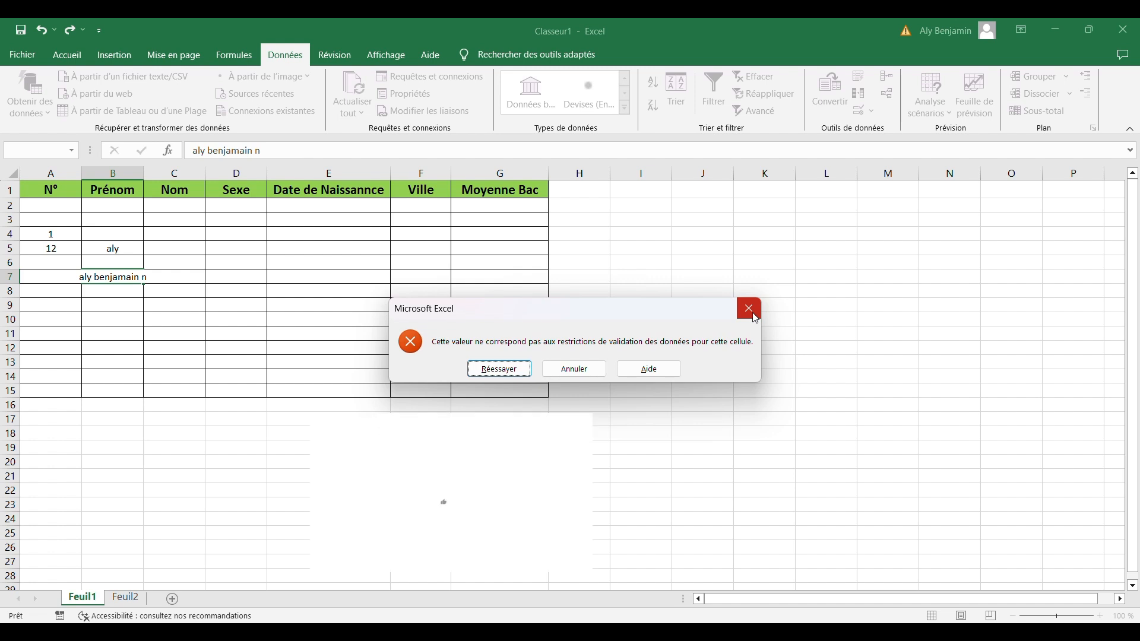
click(749, 310)
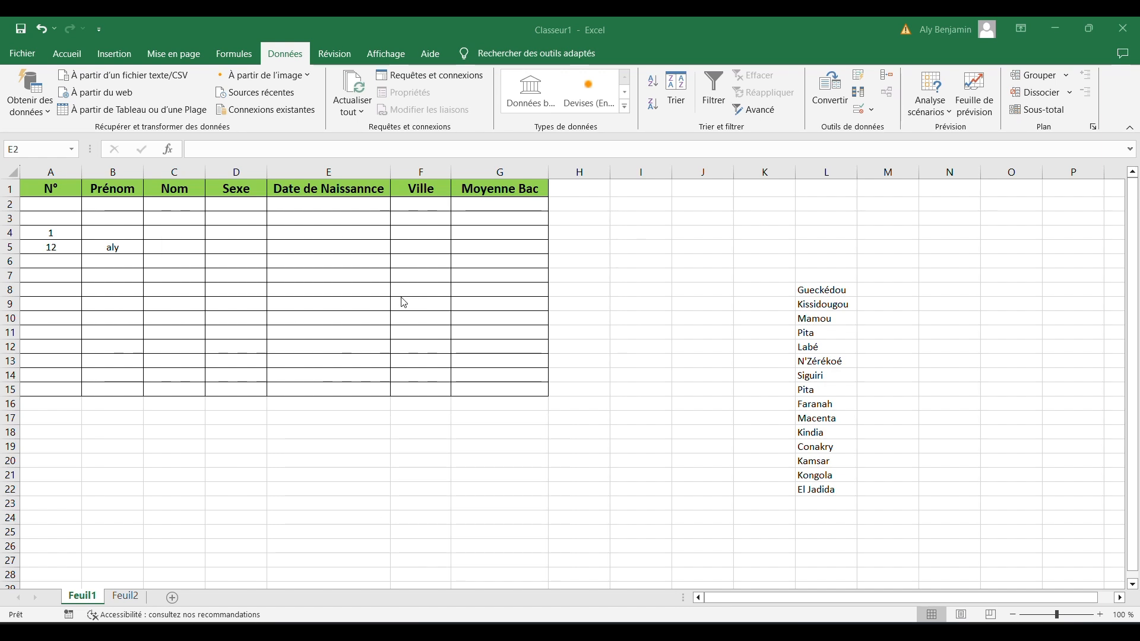
Apply data validation to the Date de Naissannce cells E2:E15, allowing only a Date between (comprise entre) 12/02/2004 and 18/01/2025.
click(338, 215)
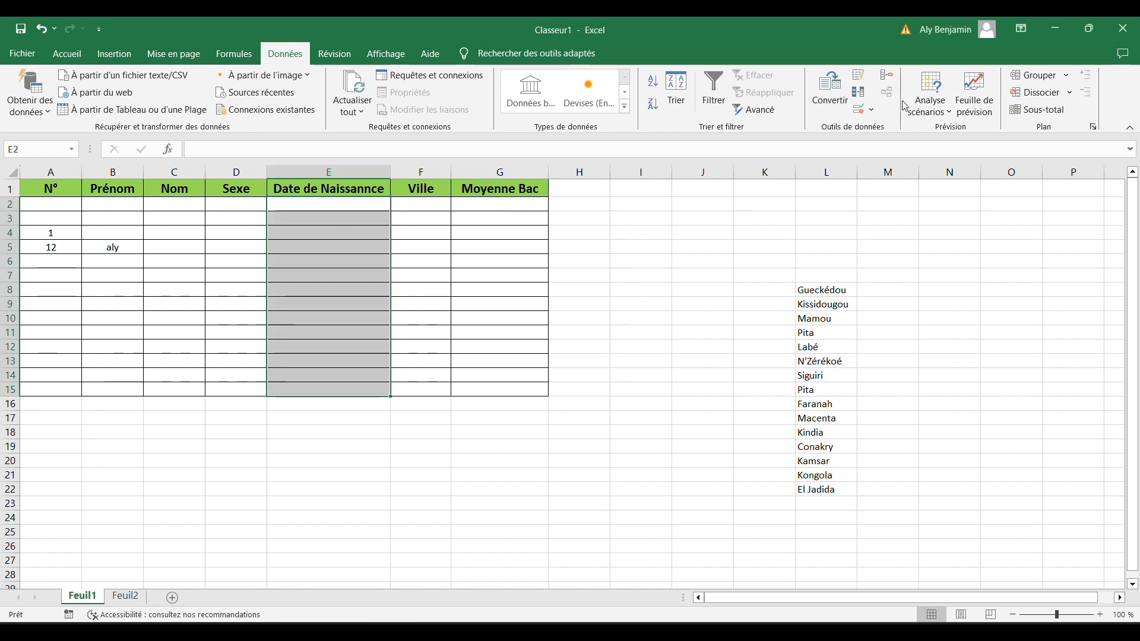
click(871, 110)
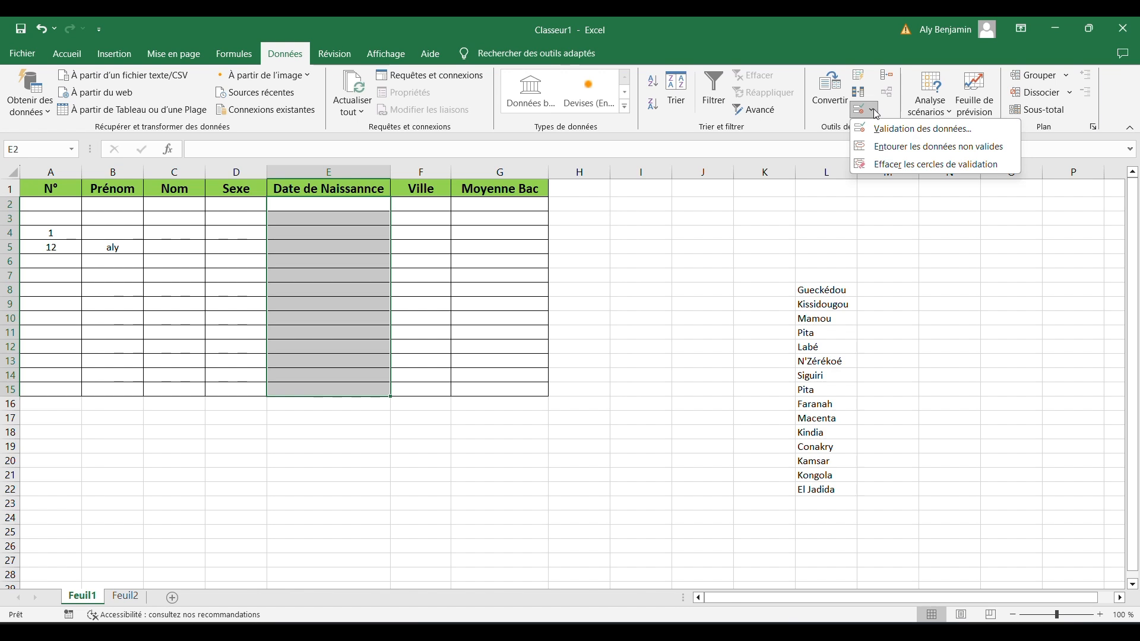
click(903, 132)
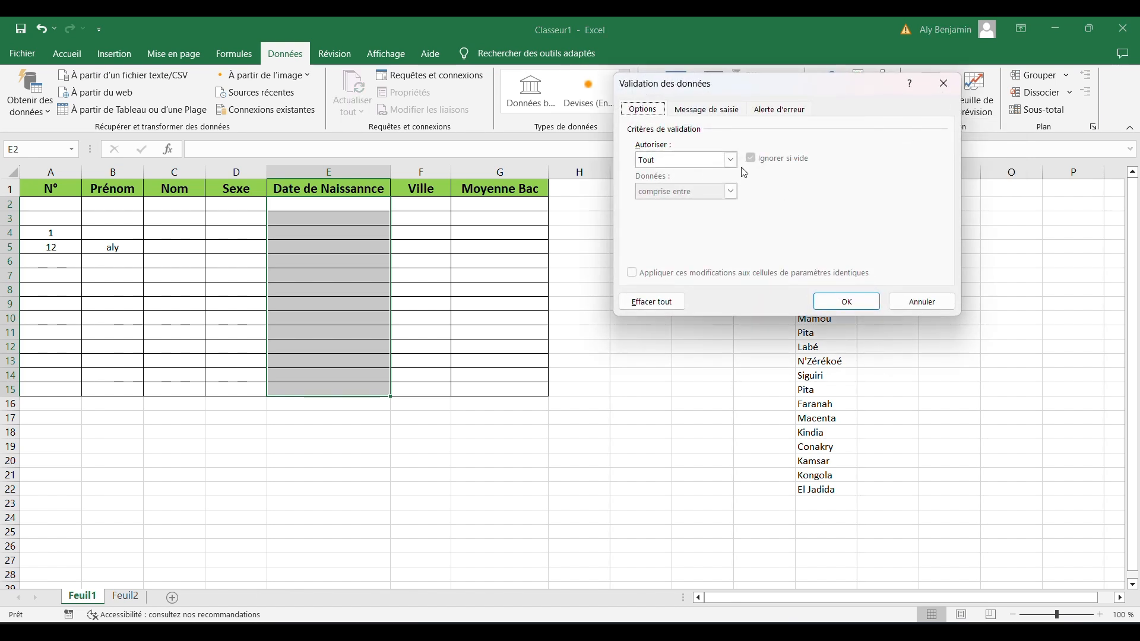
click(730, 159)
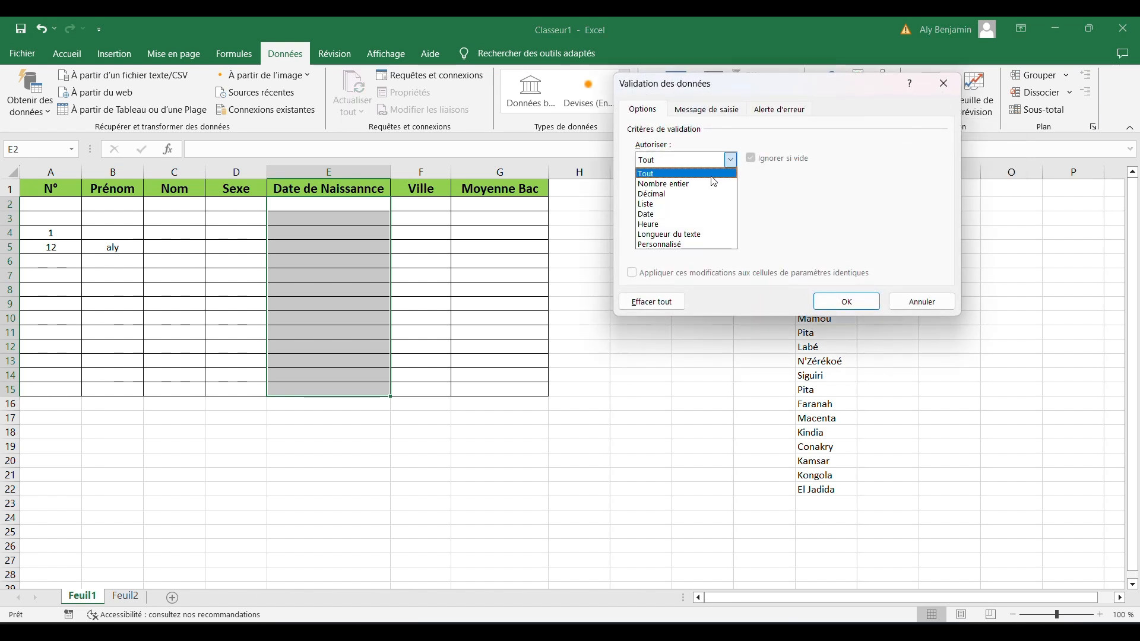
click(689, 214)
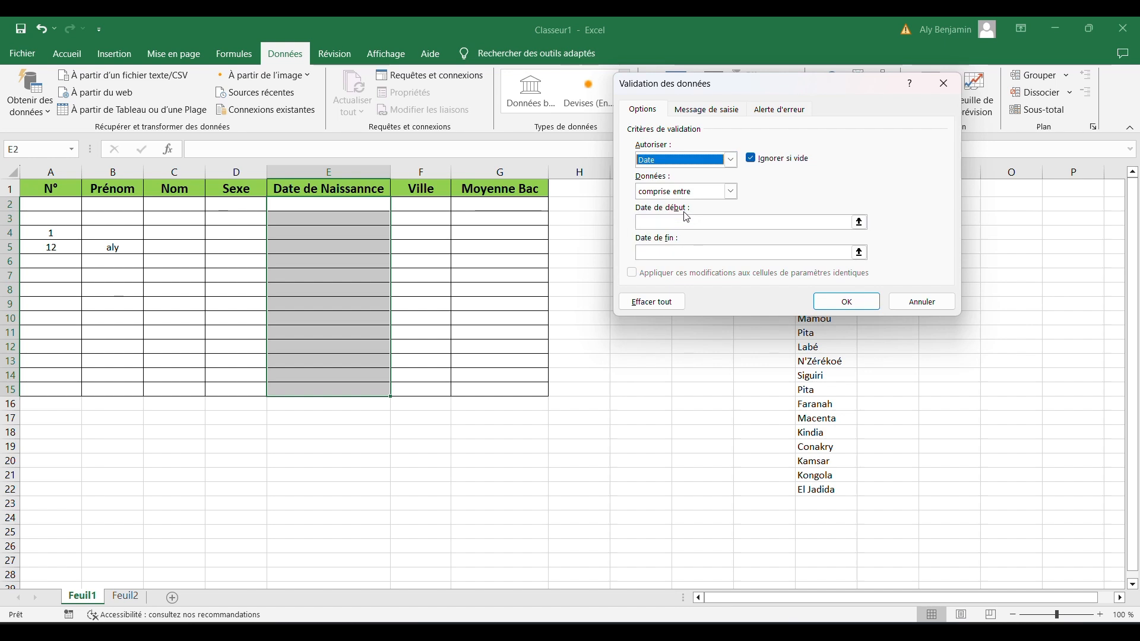
click(732, 192)
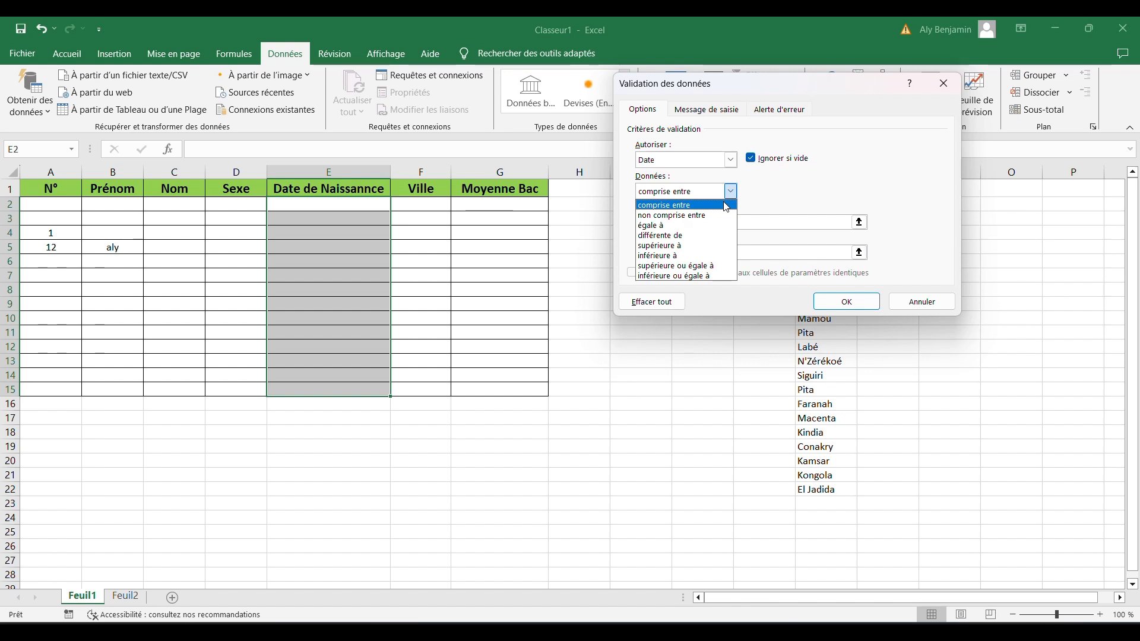
click(726, 205)
click(665, 225)
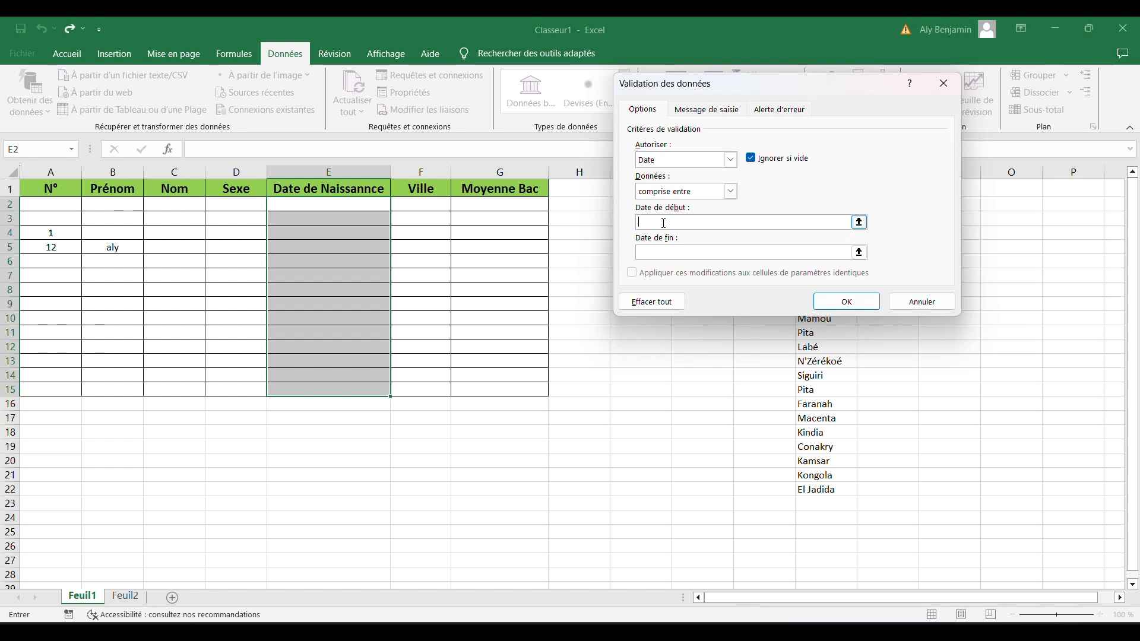
text(12/02/2)
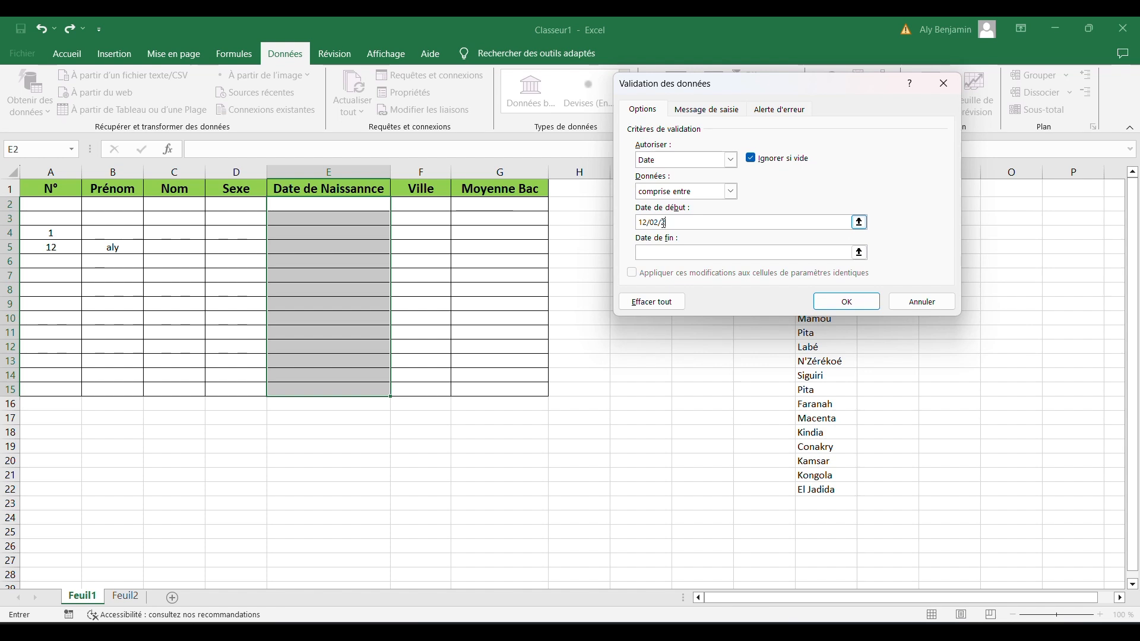
text(004)
click(655, 255)
text(18)
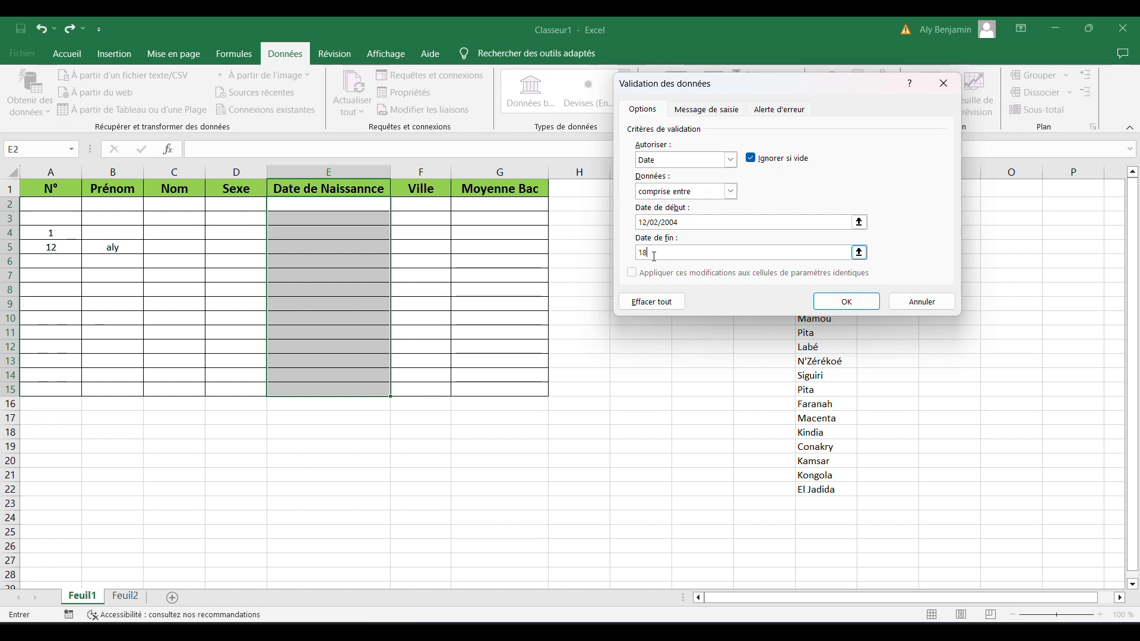
text(/01/2025)
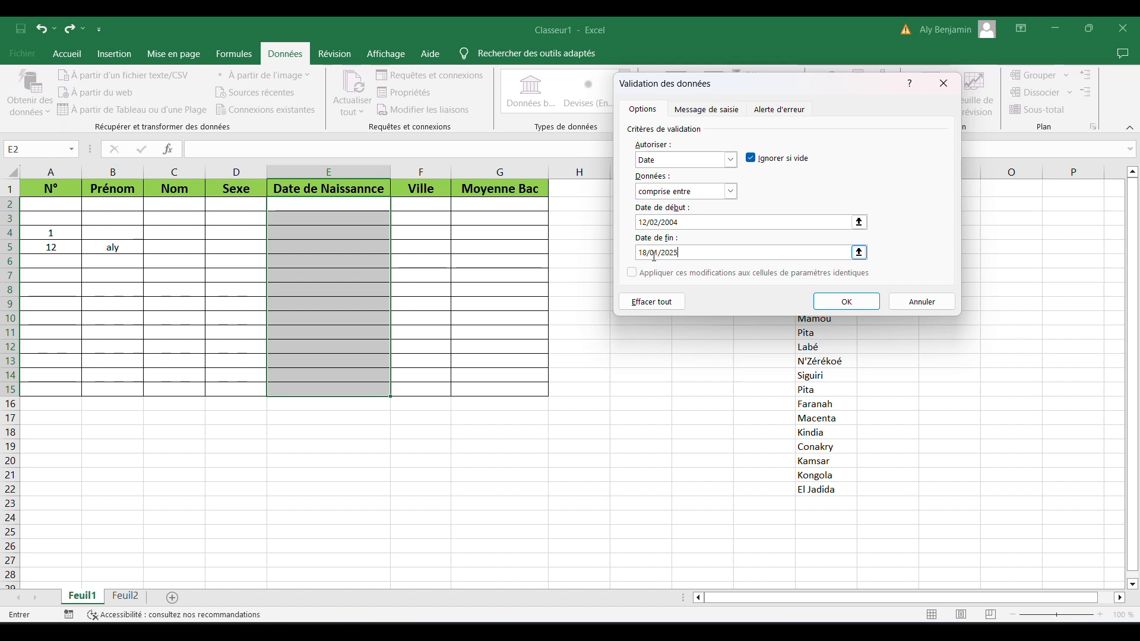
click(840, 303)
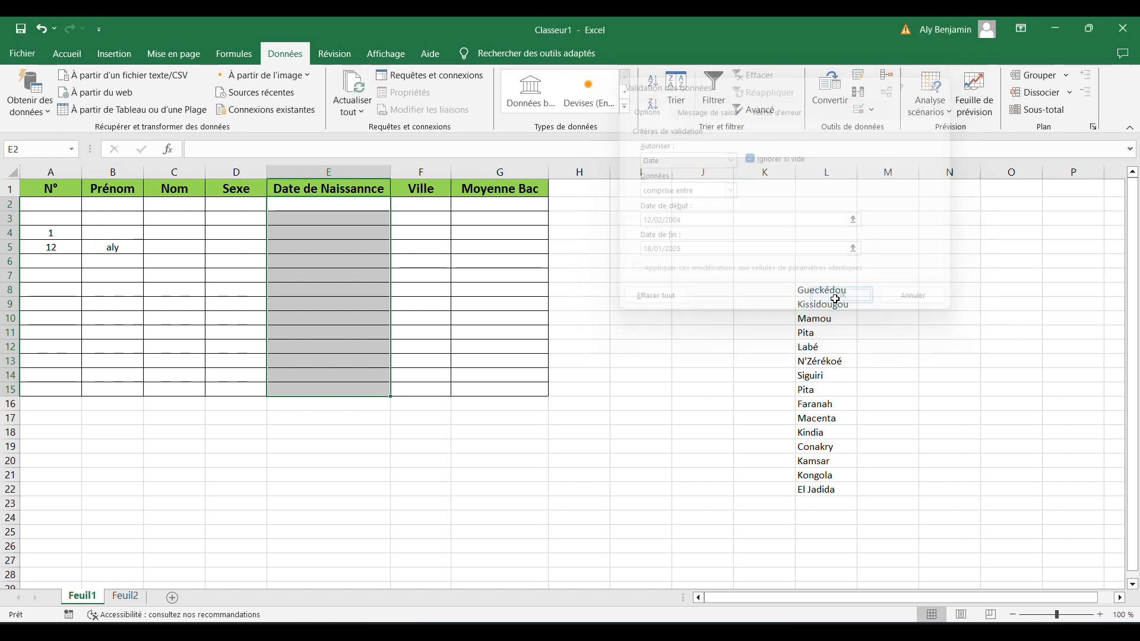
Enter a birth date within the allowed range in cell E3 to test the Date de Naissannce validation.
click(332, 221)
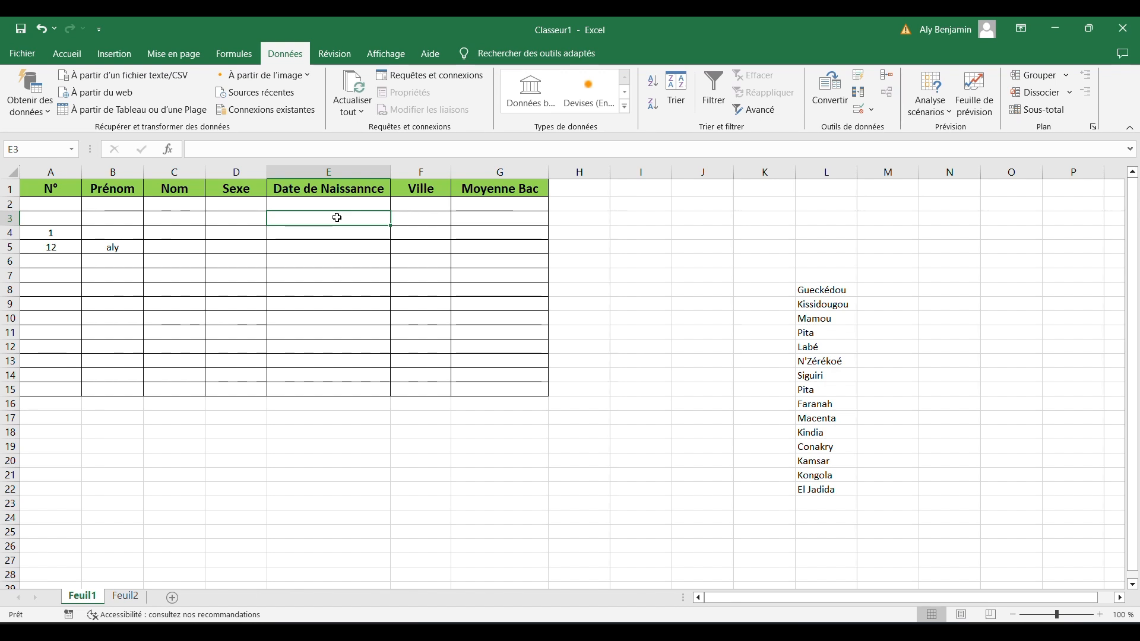
text(12/03/)
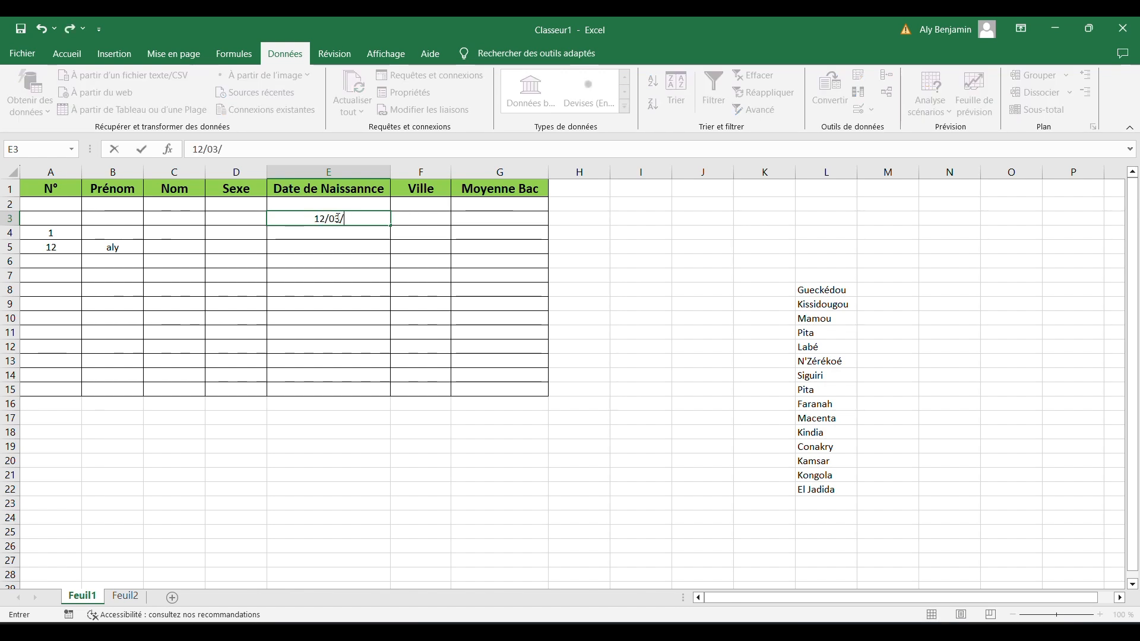
text(200)
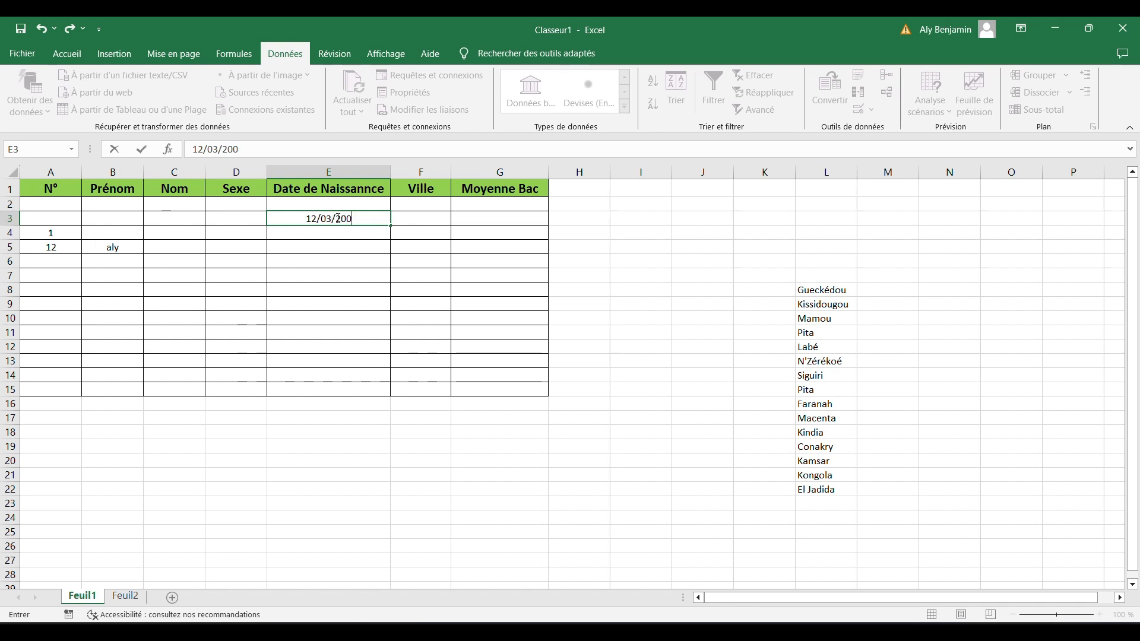
text(6)
key(Return)
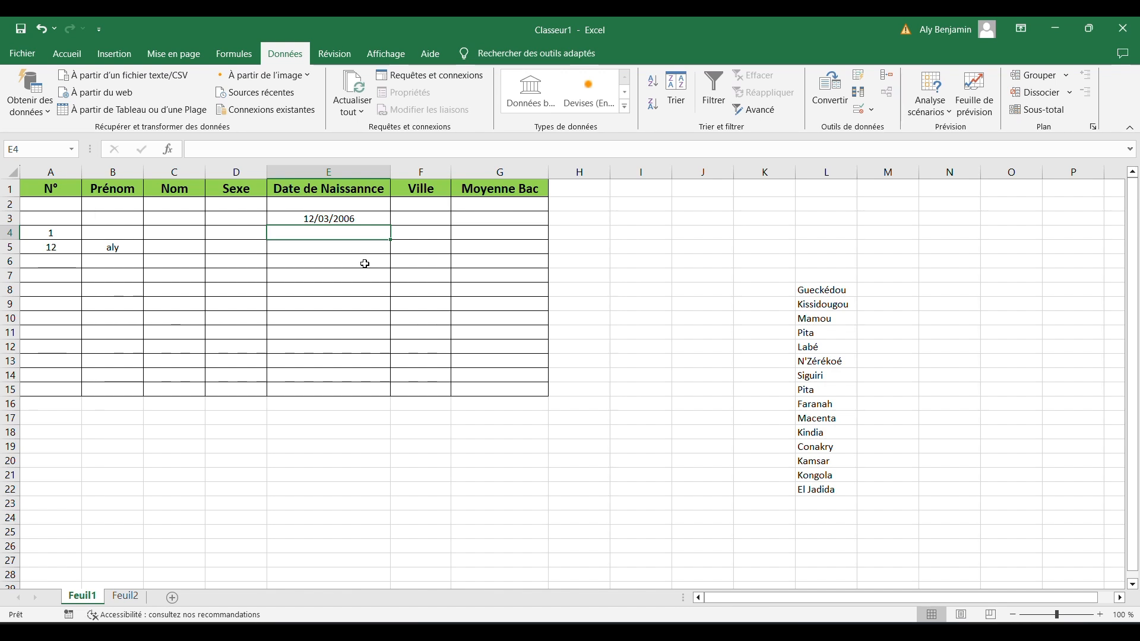
Try a birth date earlier than the allowed start date in cell E4, cancelling the entry.
key(ctrl+d)
text(12/)
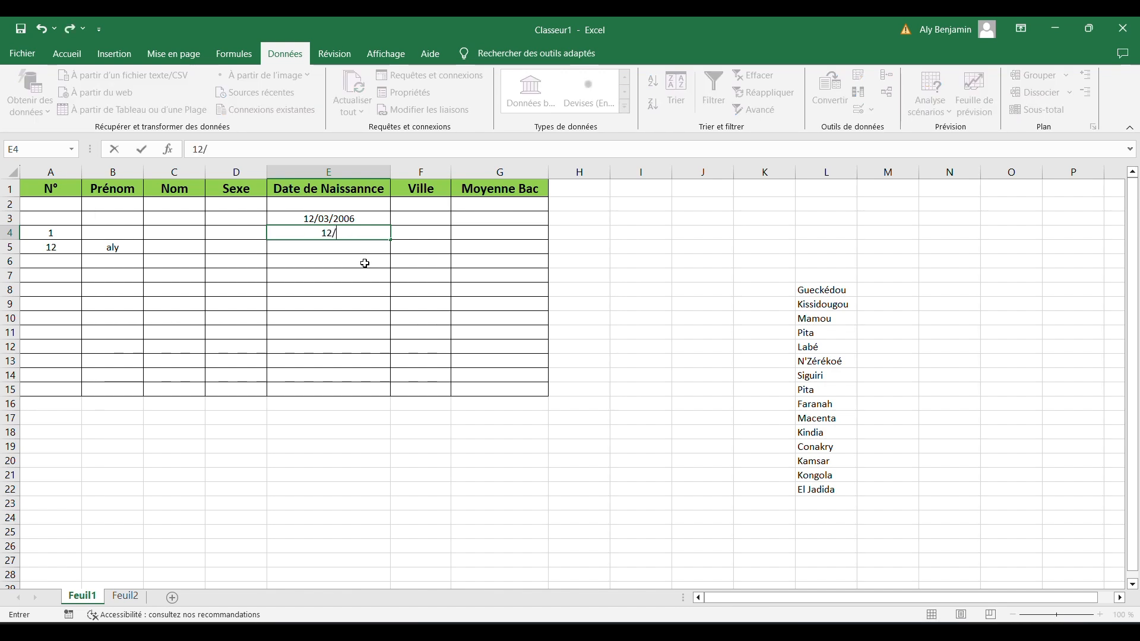
text(05/1958)
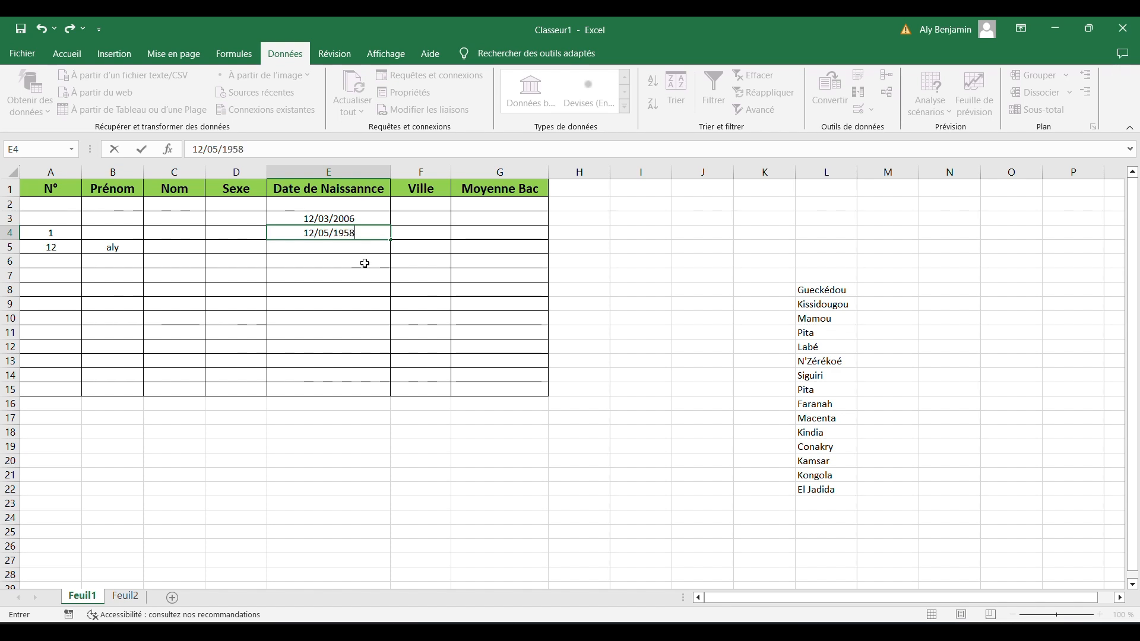
key(Return)
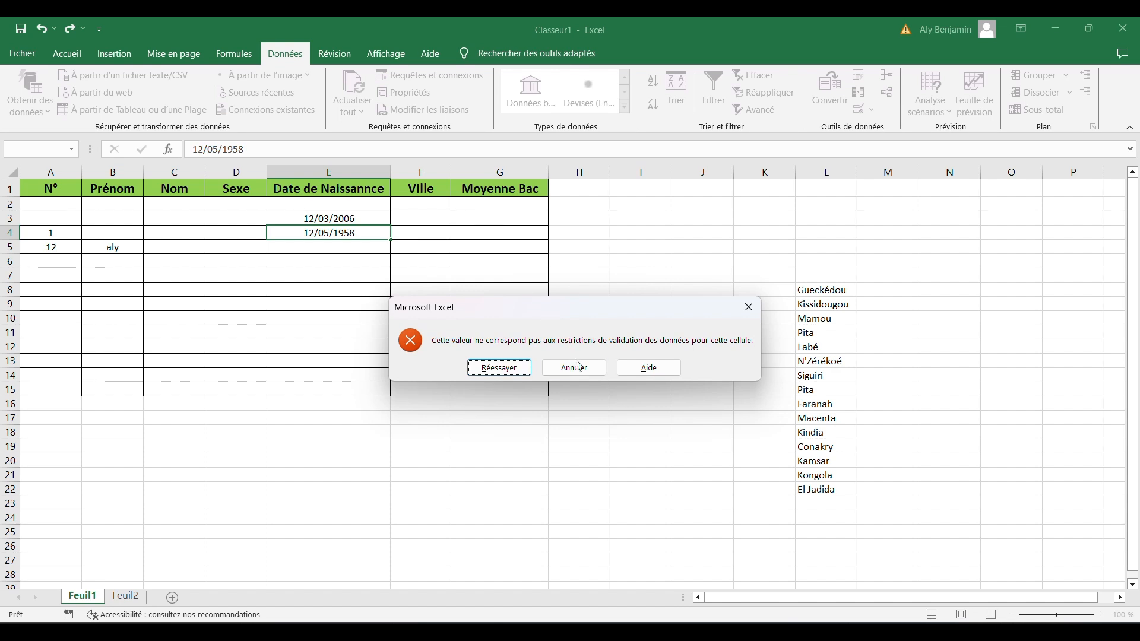
click(751, 306)
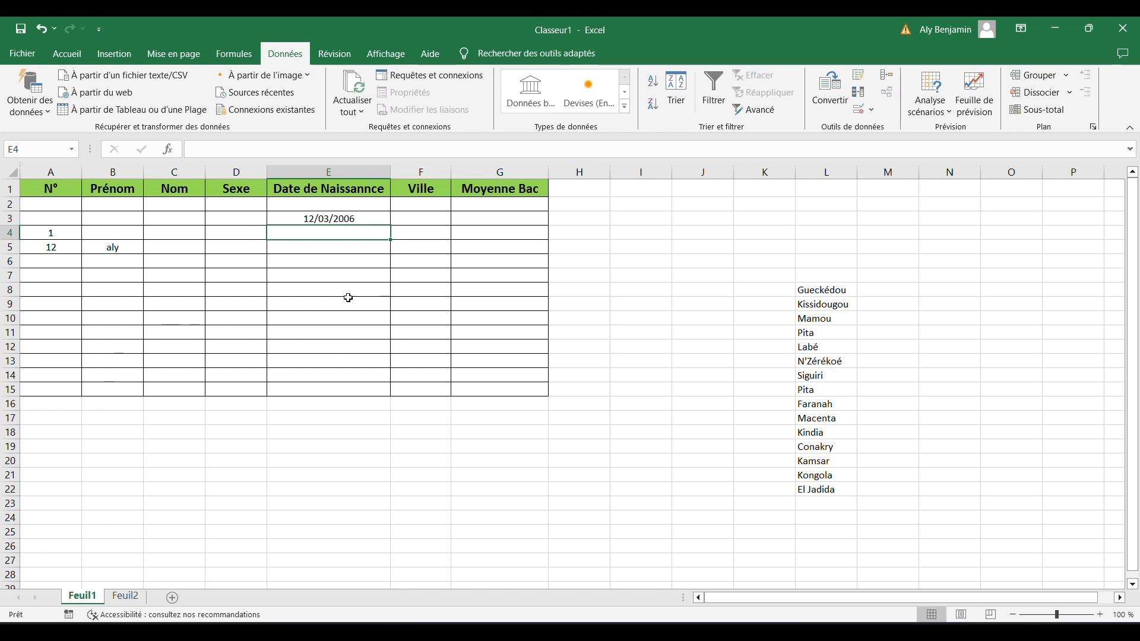
Apply data validation to the Sexe cells D2:D15, allowing a list (Liste) with the source "Feminin ; Masculin".
click(230, 205)
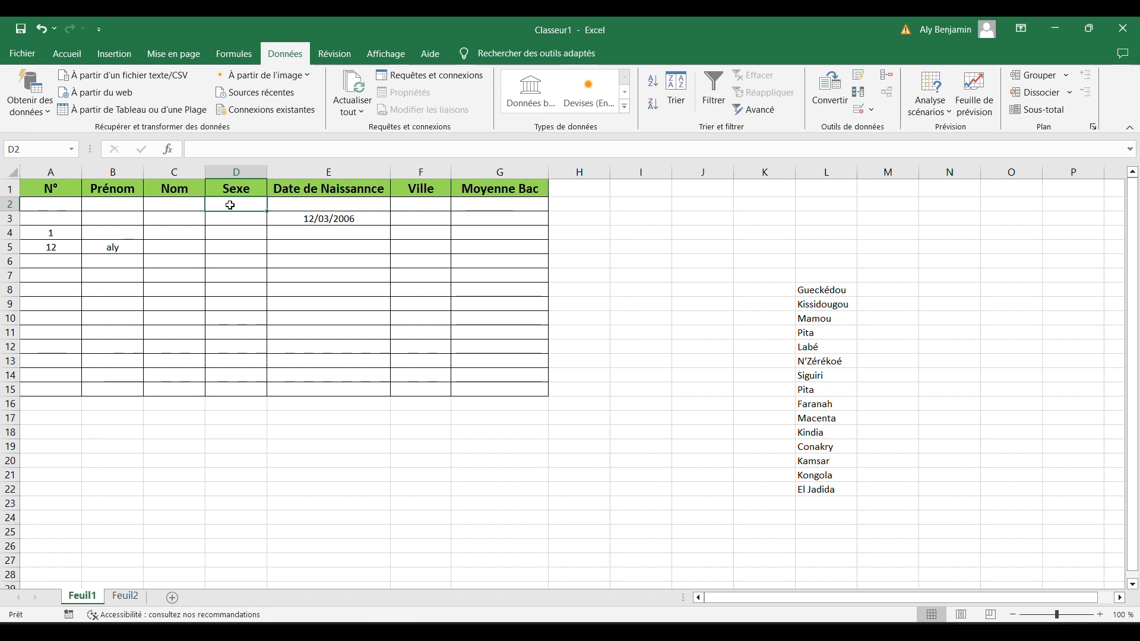
drag(231, 205, 223, 389)
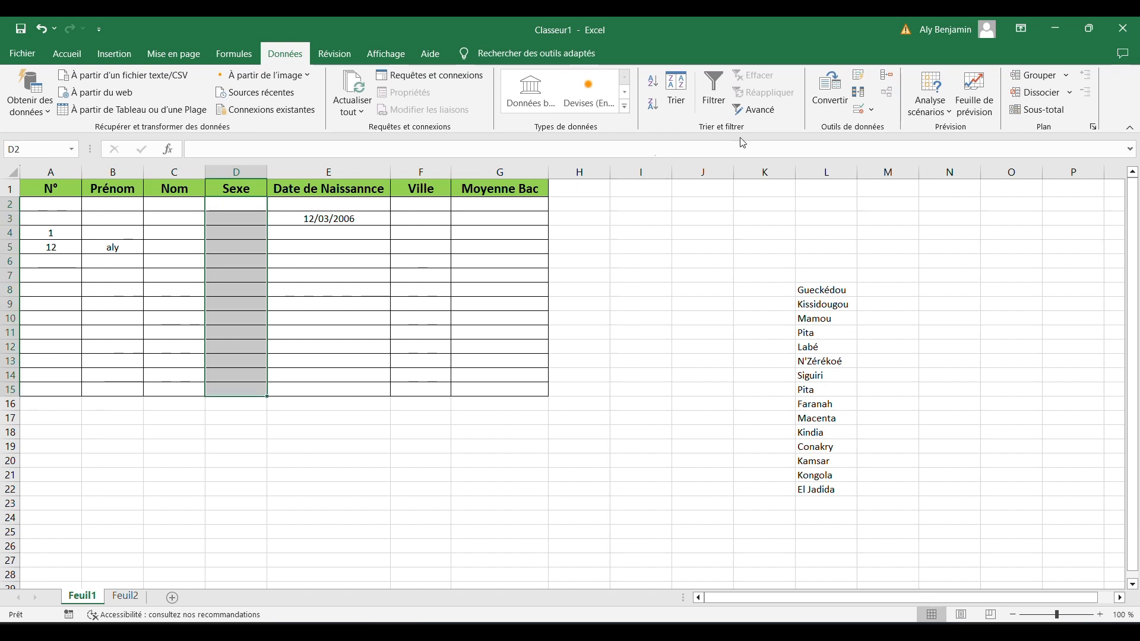
click(861, 114)
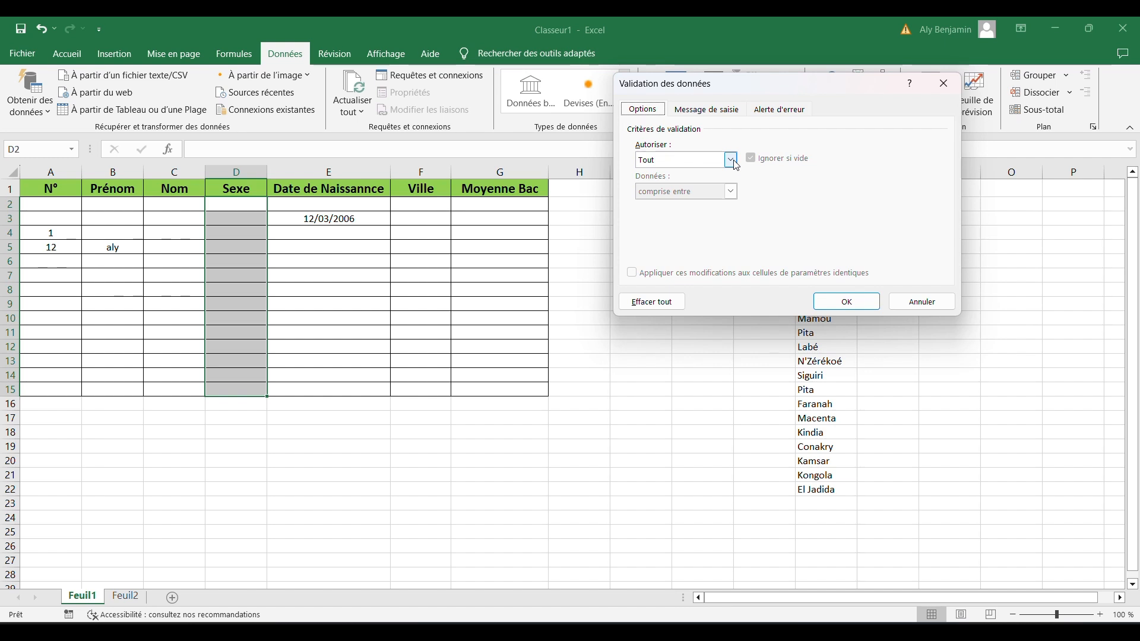
click(733, 160)
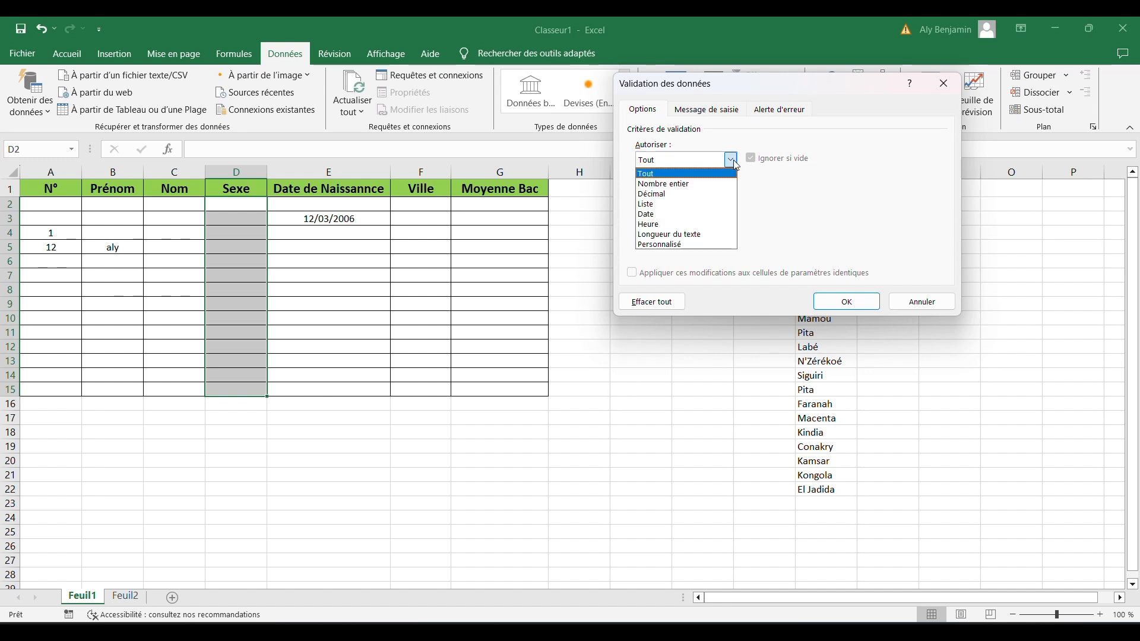
click(681, 205)
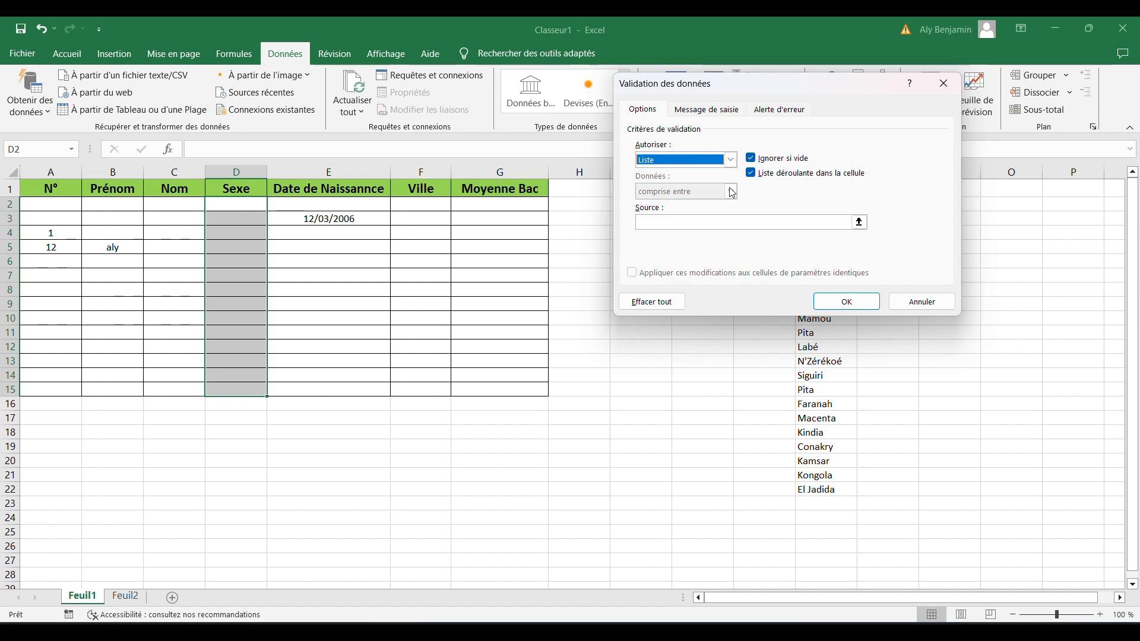
click(662, 223)
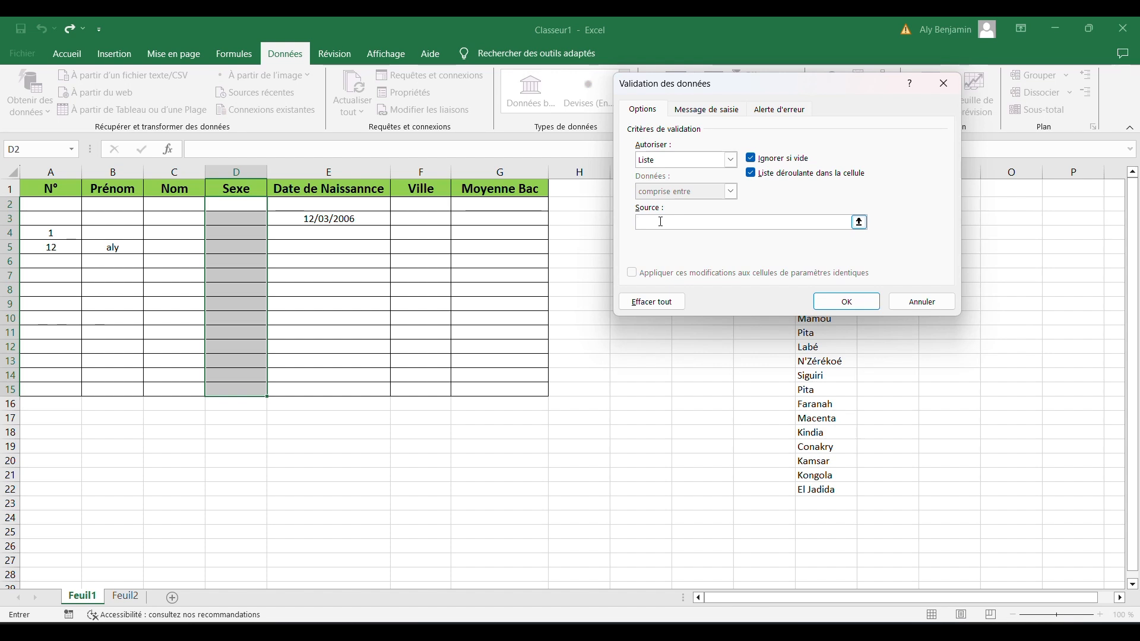
text(Femin)
text(in)
text(,)
text( Mascu)
text(lin)
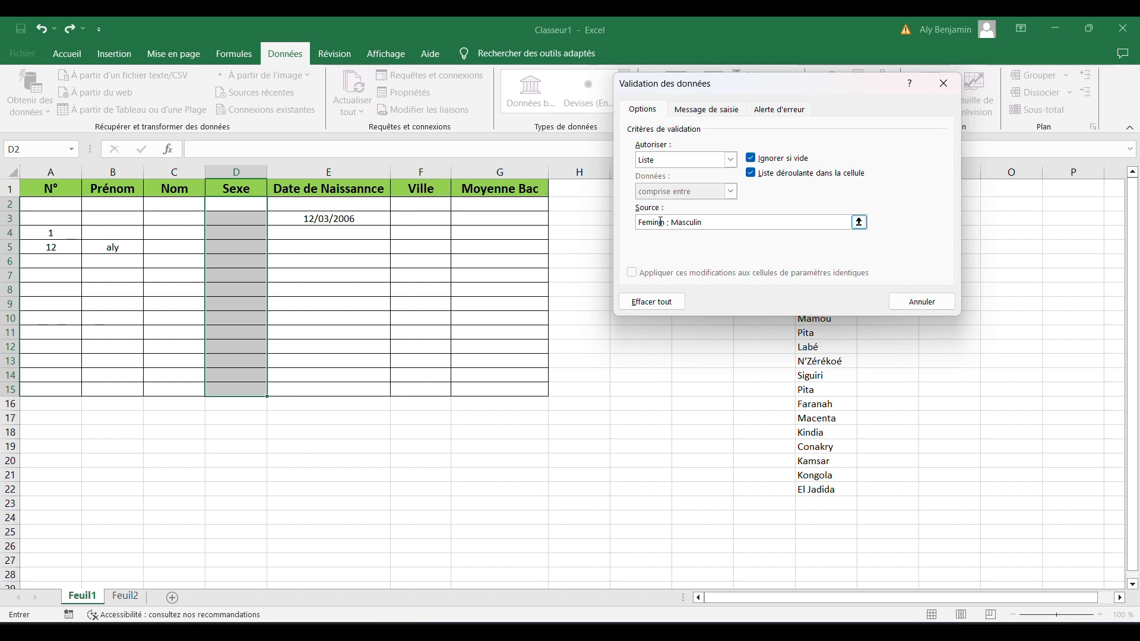
key(Return)
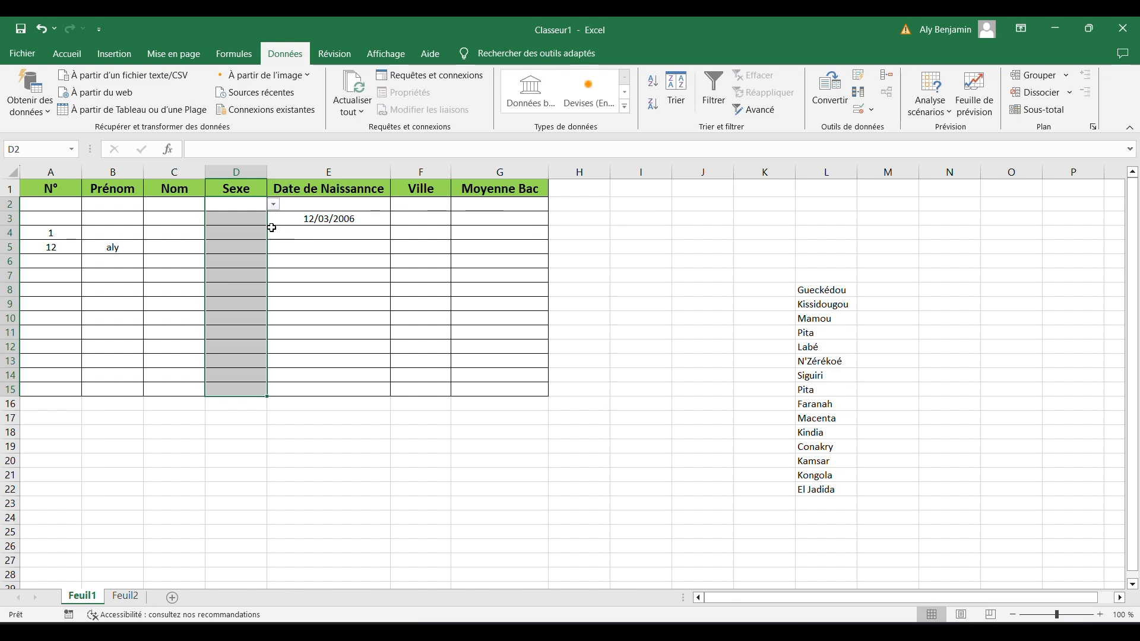
Test the Sexe drop-down list by choosing Feminin in cell D2 and Masculin in cell D3.
click(256, 207)
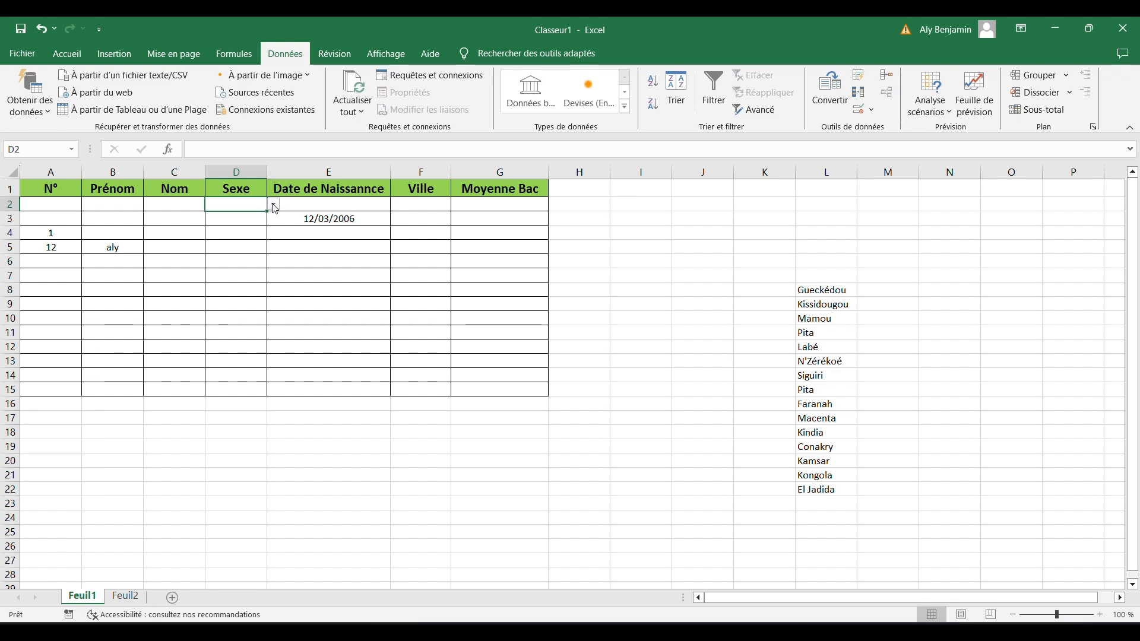
click(274, 207)
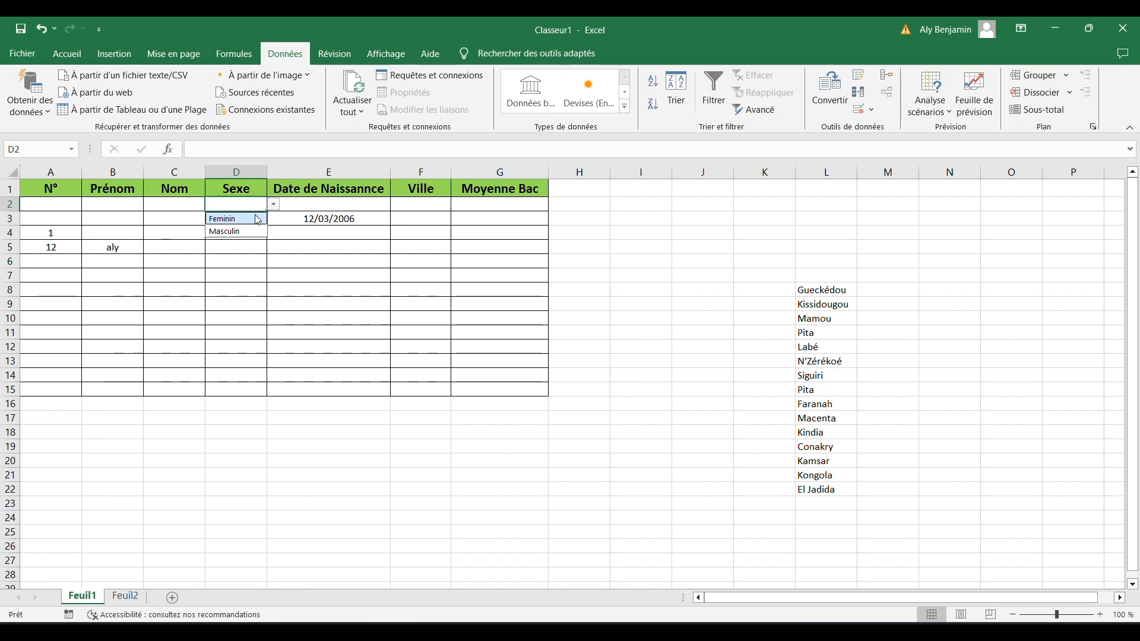
click(252, 218)
click(250, 221)
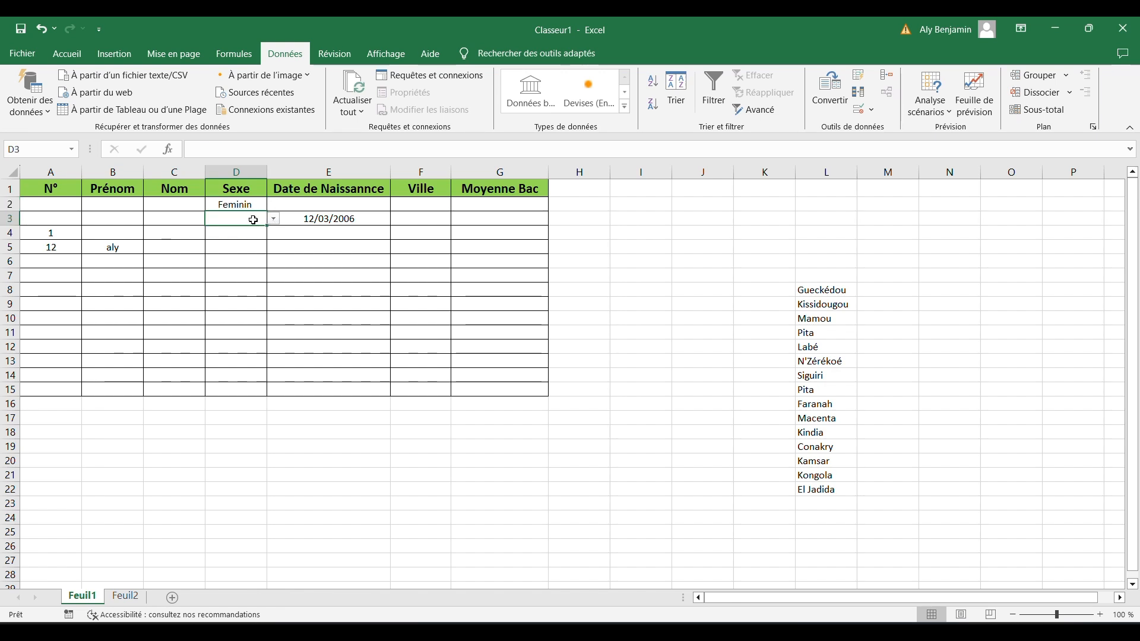
click(274, 220)
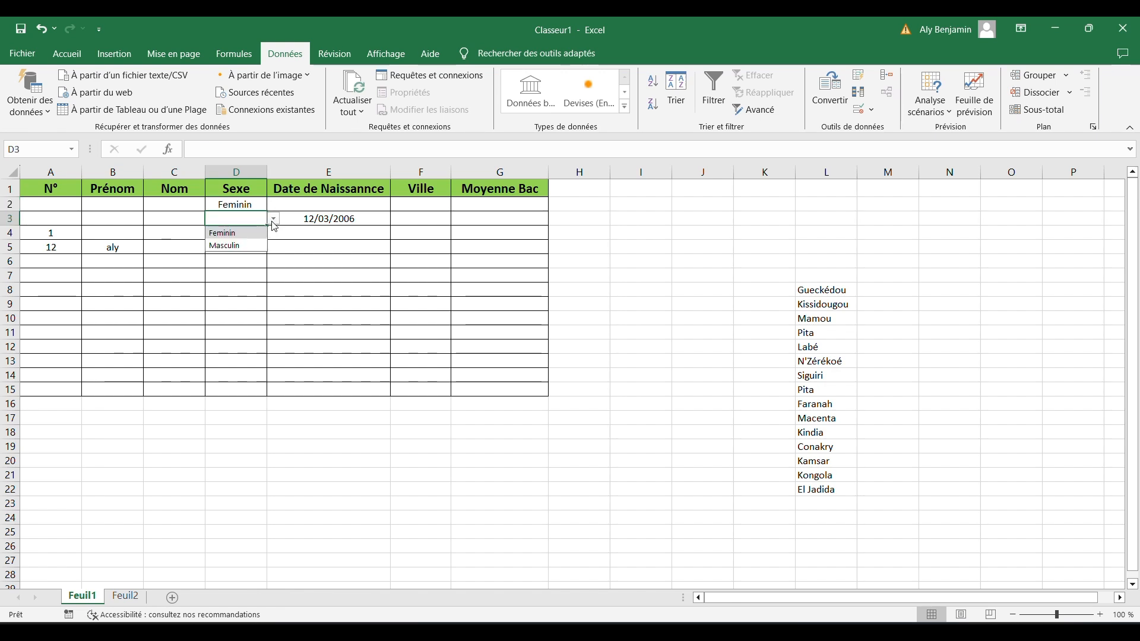
click(250, 246)
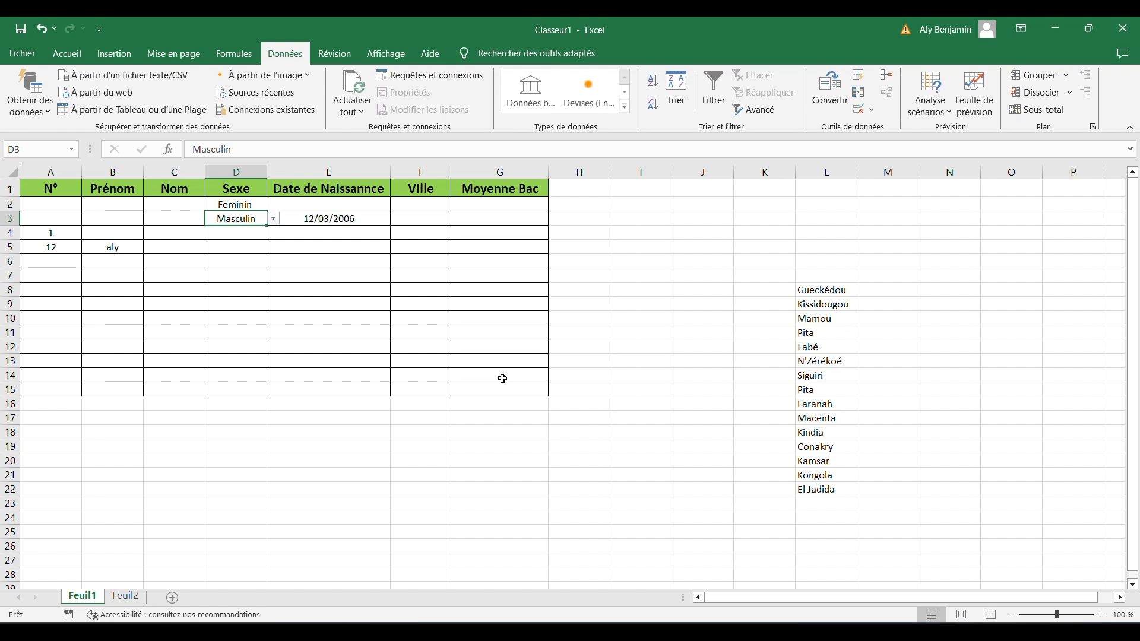
Apply data validation to the Ville cells F2:F15, allowing a list (Liste) sourced from the city names in =$L$8:$L$22.
click(426, 208)
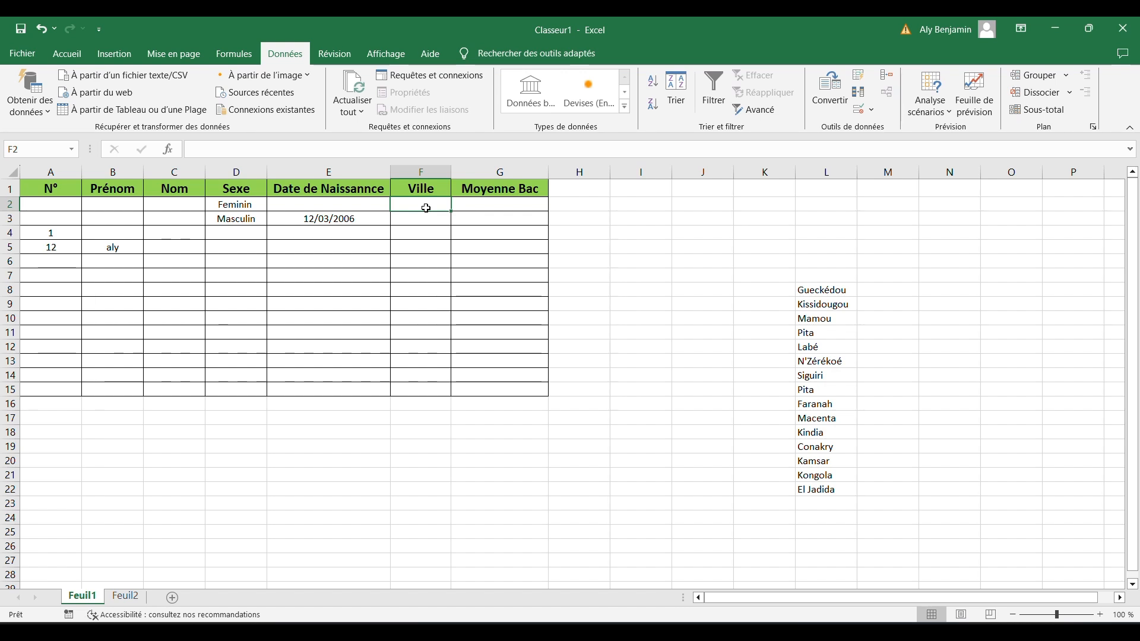
drag(425, 208, 429, 385)
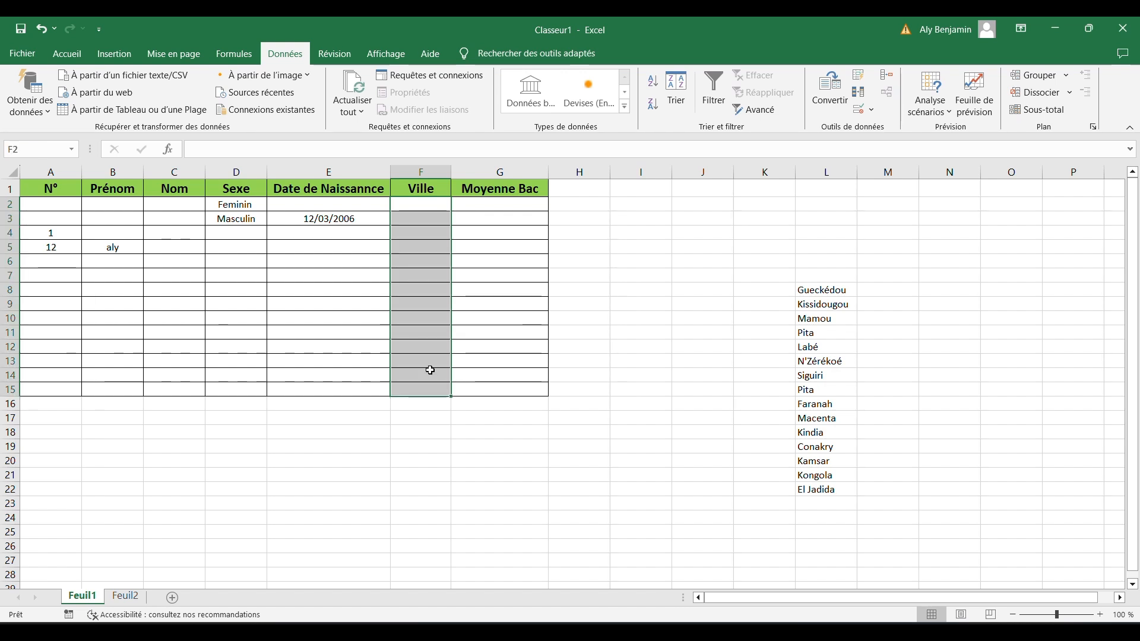
click(874, 114)
click(880, 127)
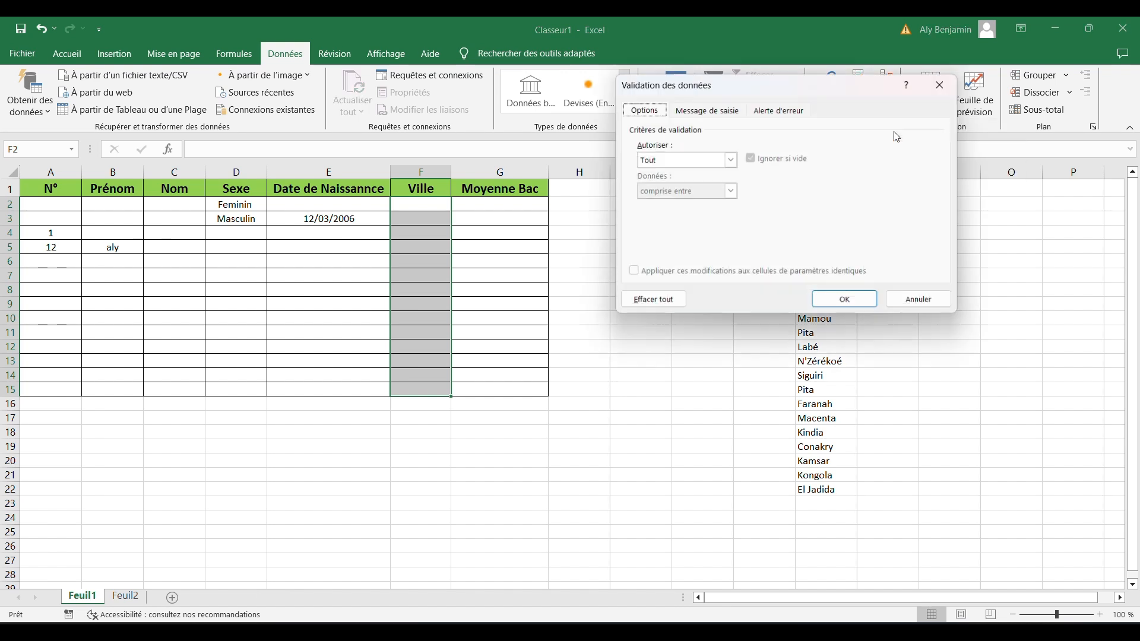
click(737, 164)
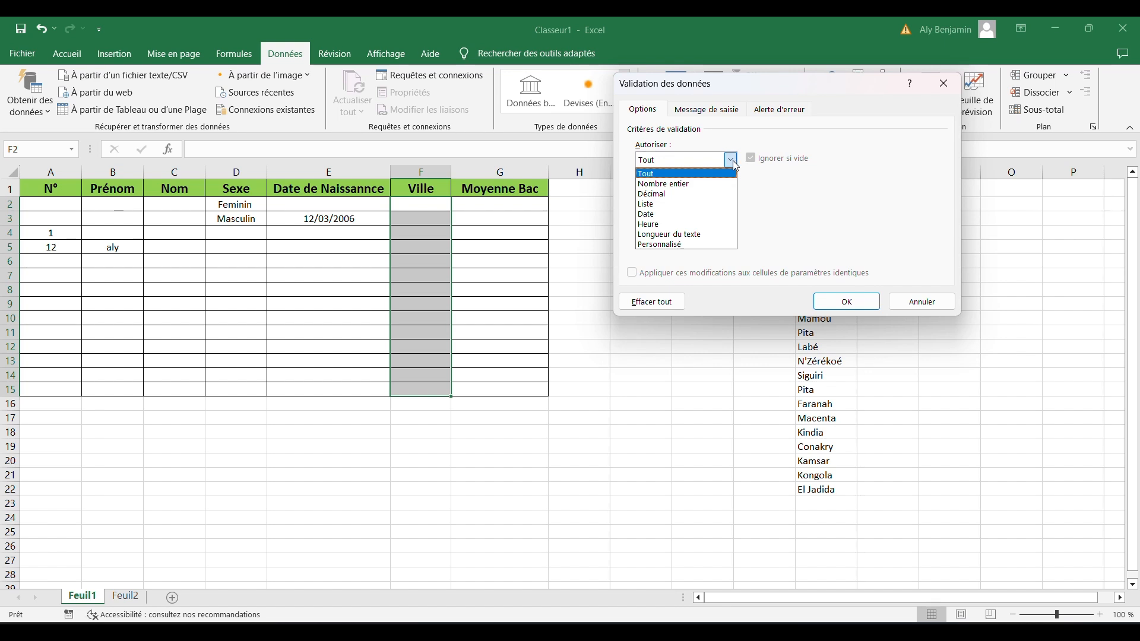
click(654, 204)
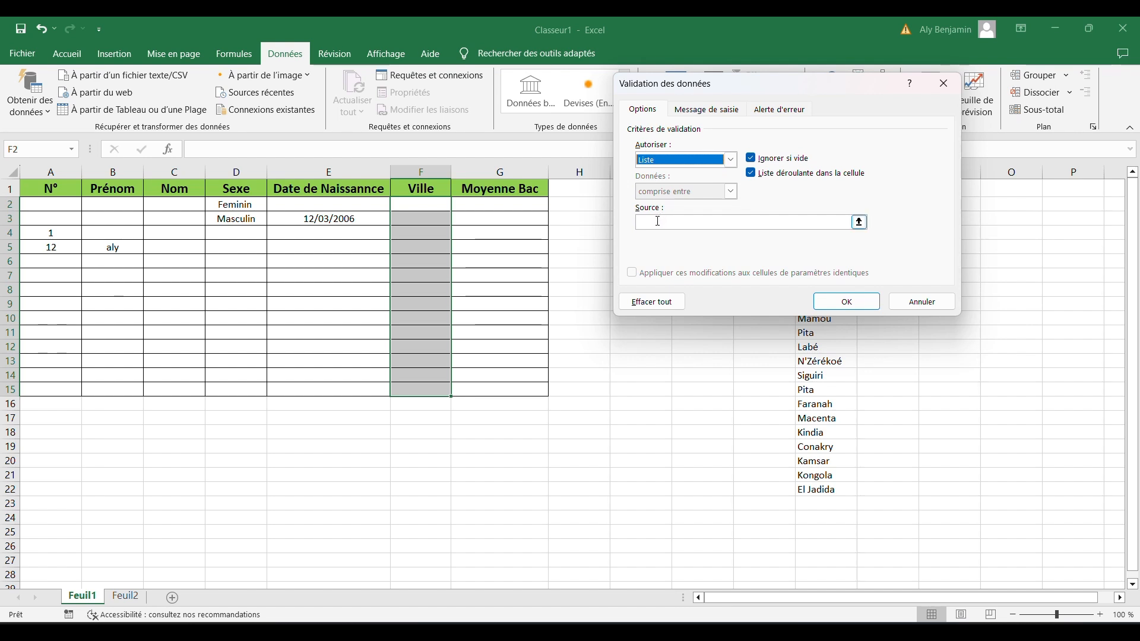
click(659, 221)
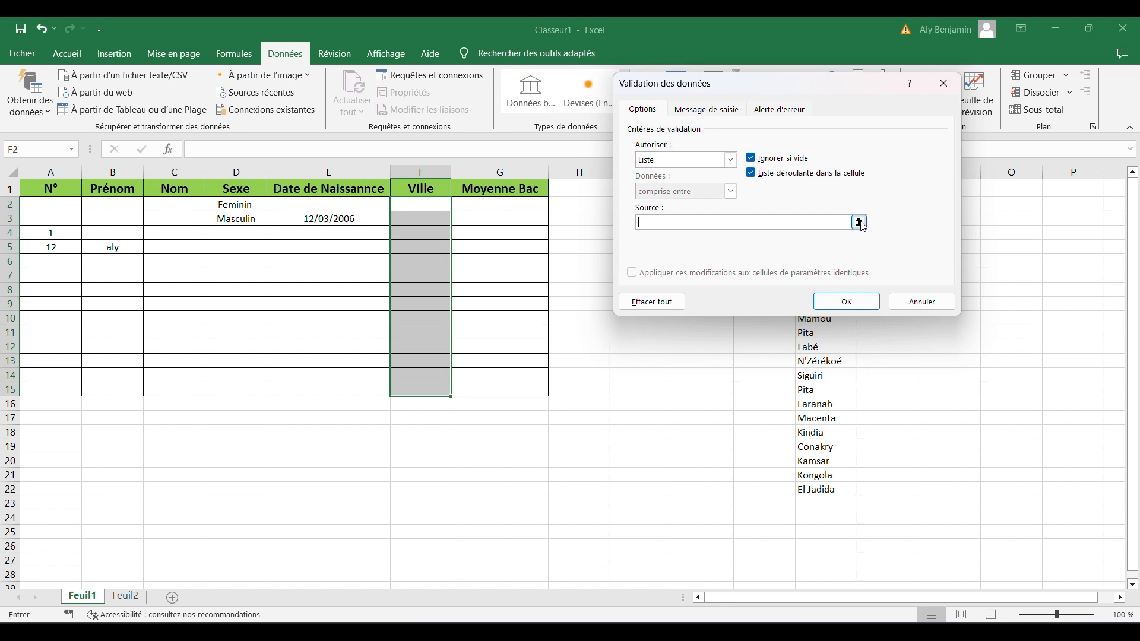
click(861, 222)
click(826, 293)
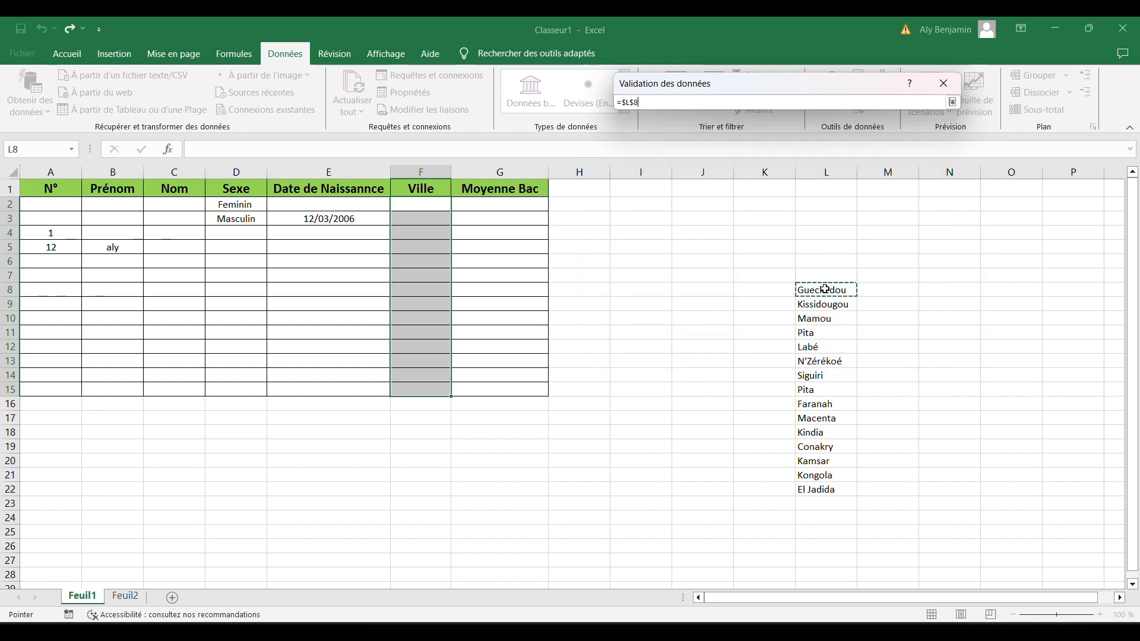
drag(826, 295, 827, 491)
click(953, 102)
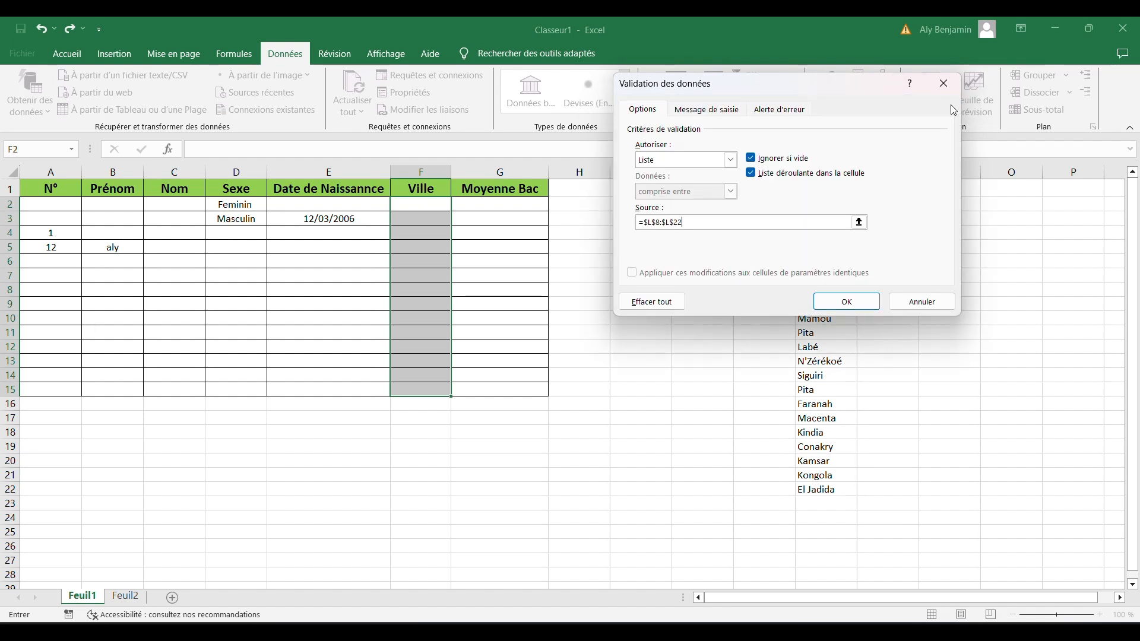
click(864, 302)
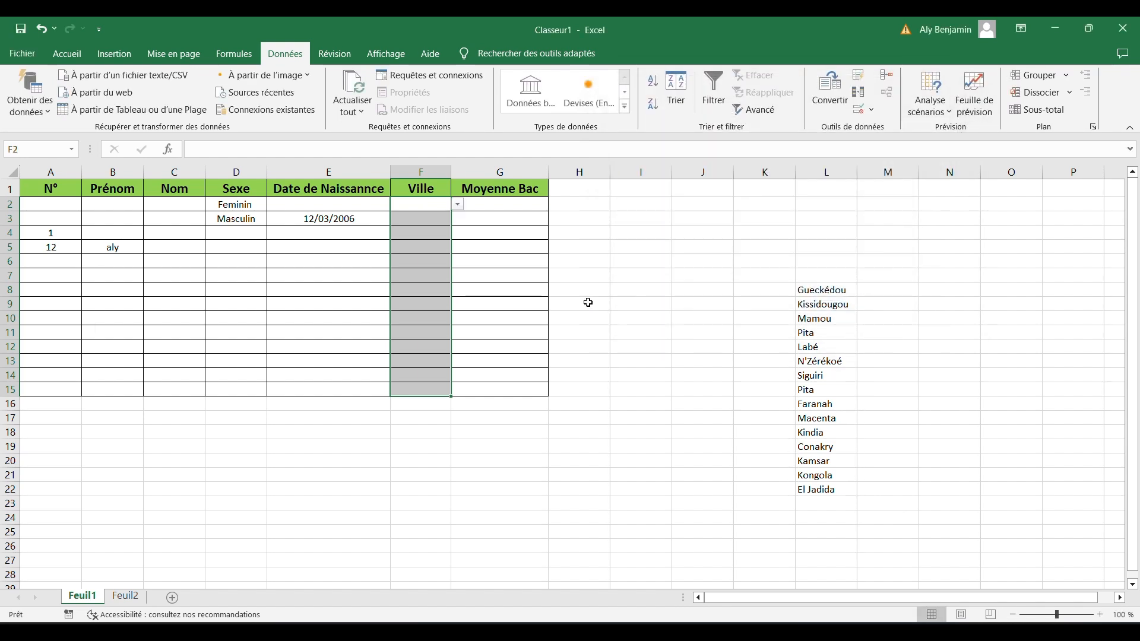
Test the Ville drop-down list by choosing Gueckédou in cell F2 and Mamou in cell F4.
click(448, 209)
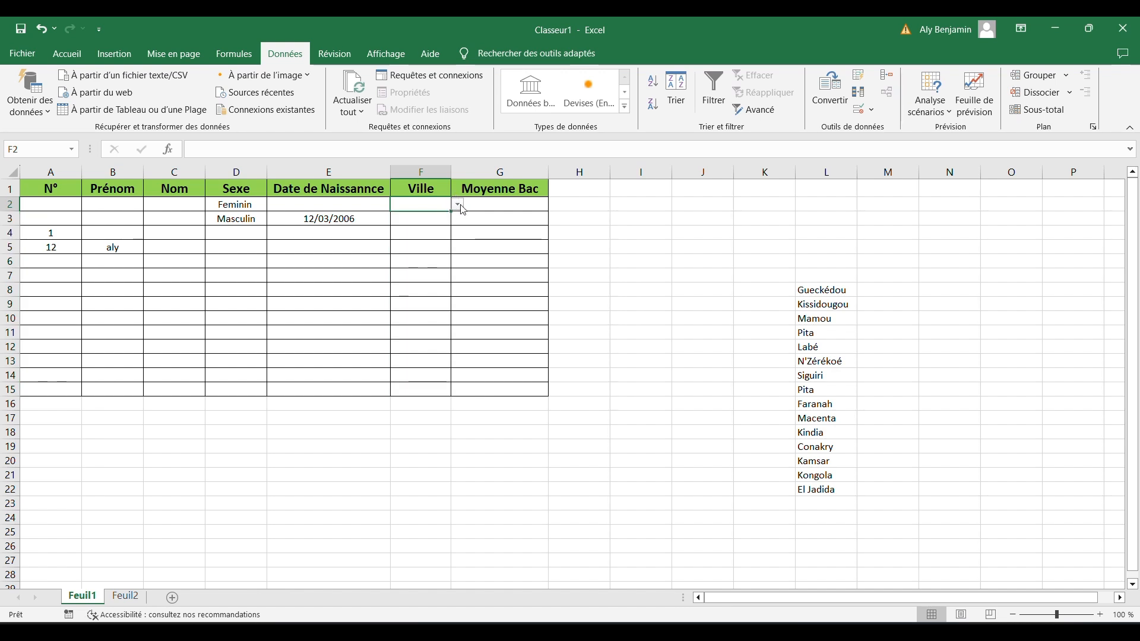
click(459, 206)
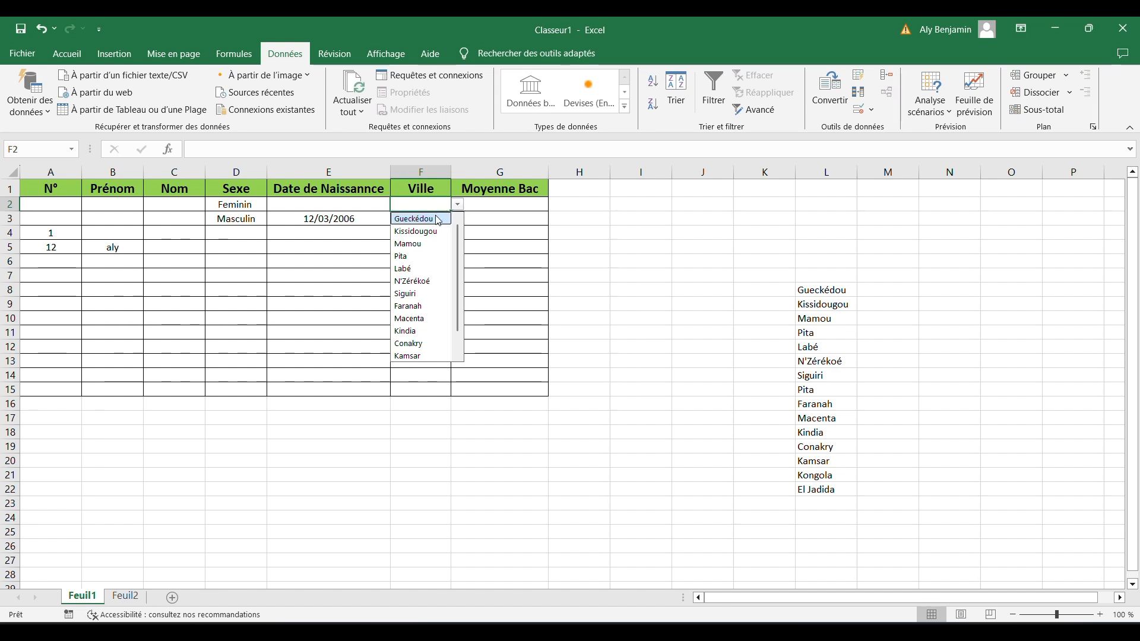
click(438, 219)
click(420, 234)
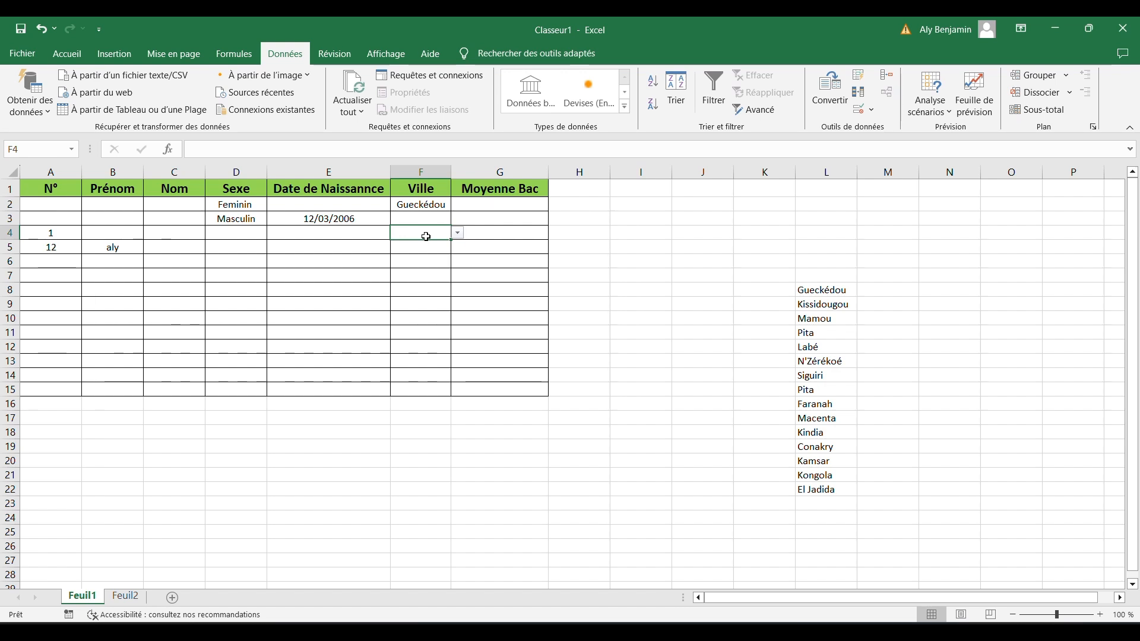
click(459, 234)
key(Down)
key(Down)
key(Return)
click(466, 295)
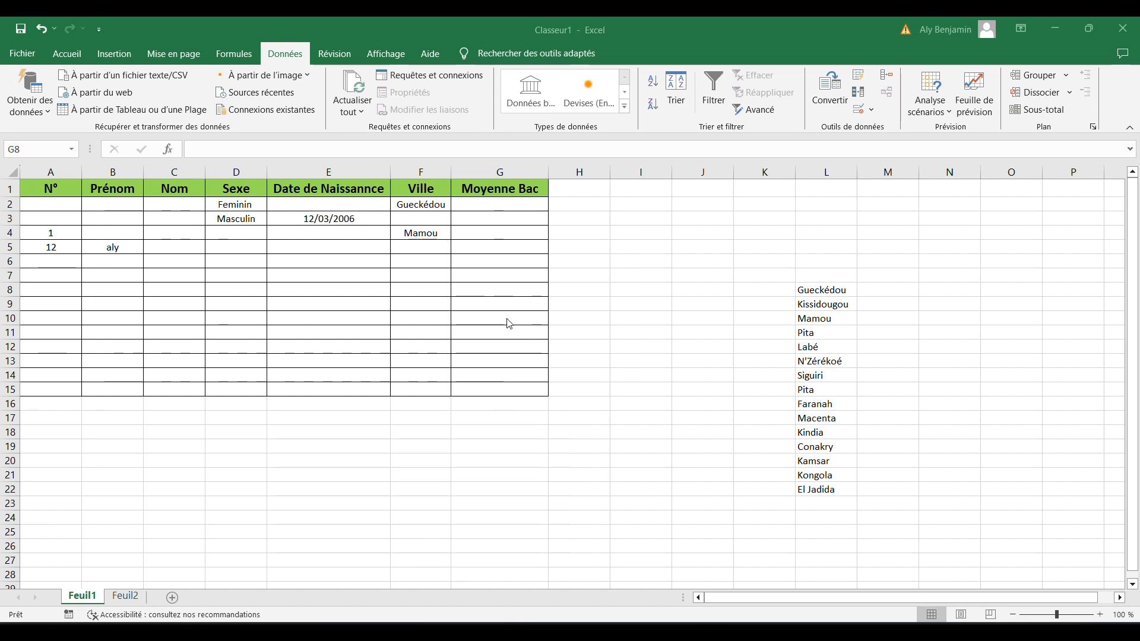
Apply data validation to the Moyenne Bac cells G2:G15, allowing decimals (Décimal) between 0 and 20.
drag(485, 203, 506, 387)
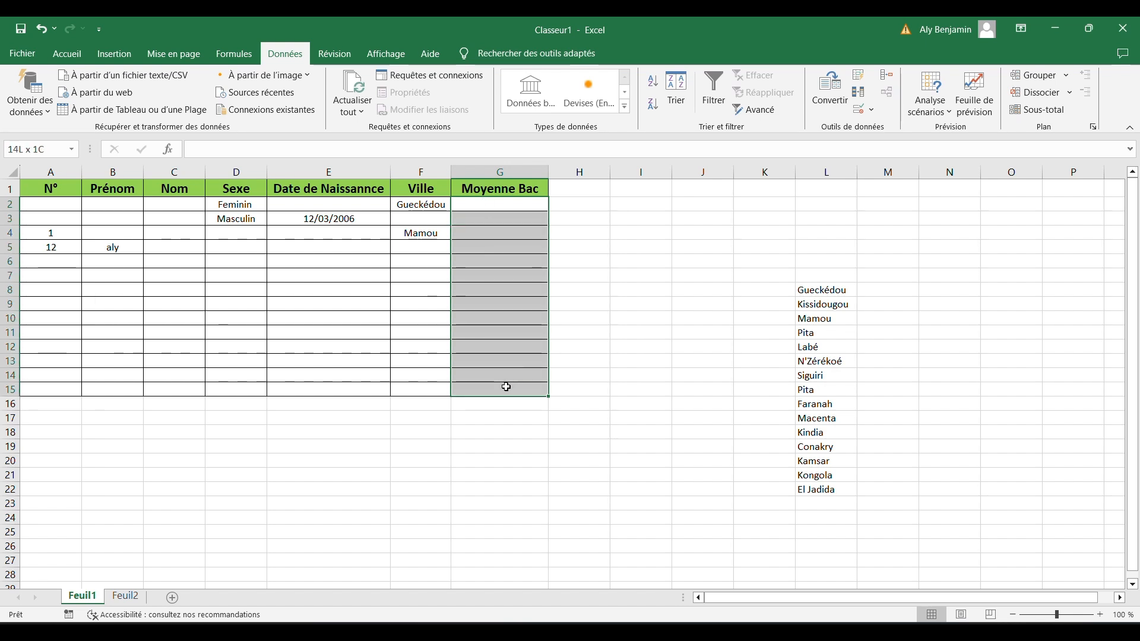
click(873, 109)
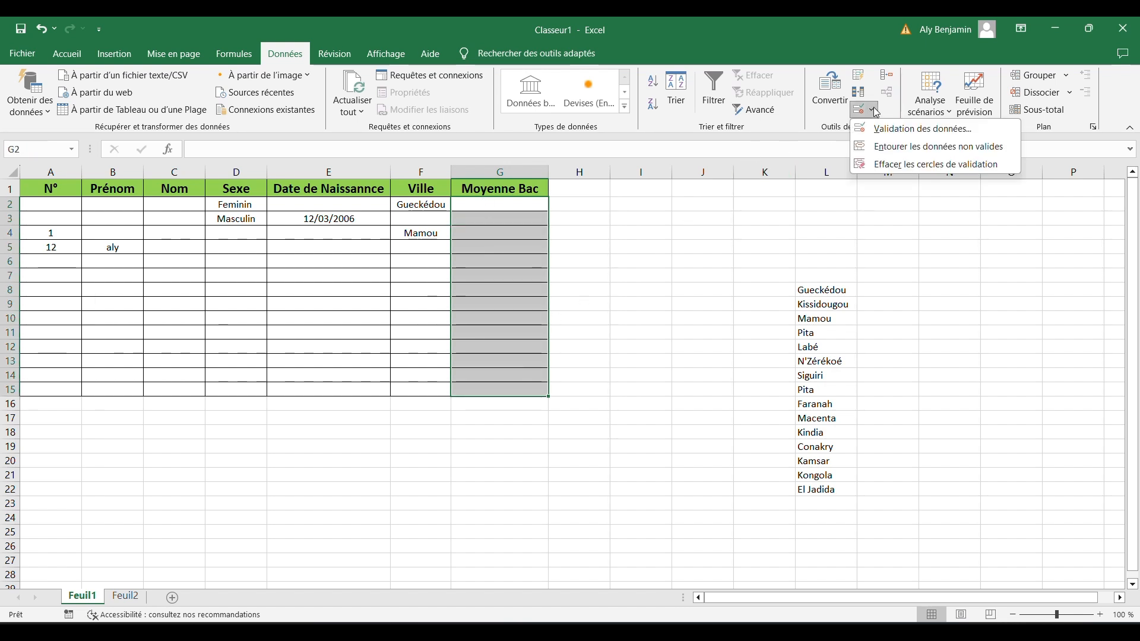
click(875, 127)
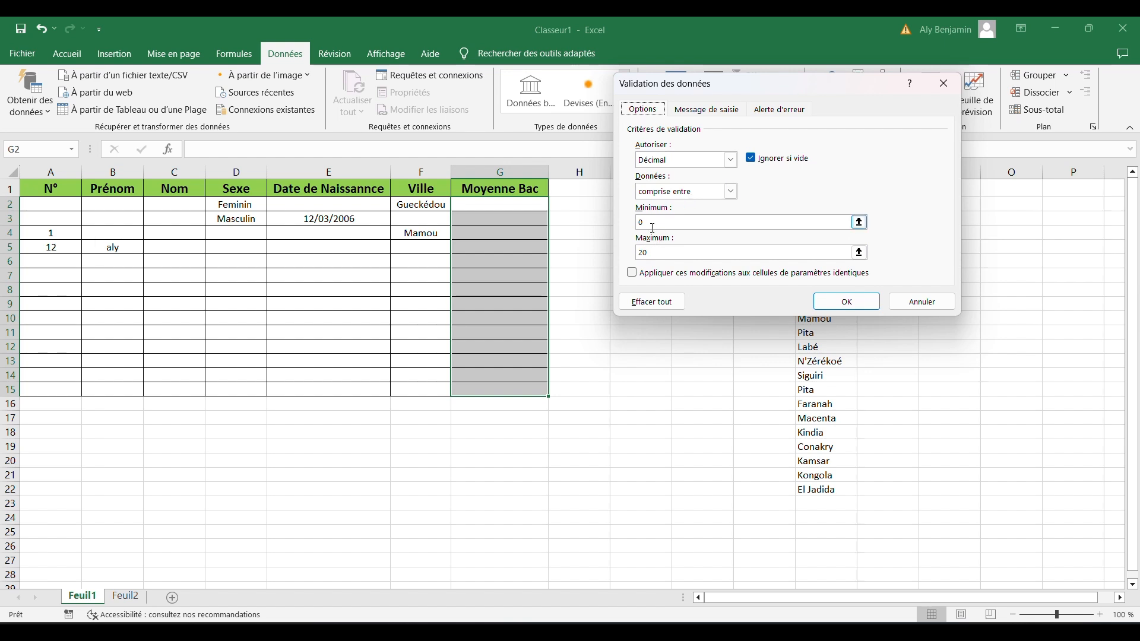
click(650, 253)
click(847, 302)
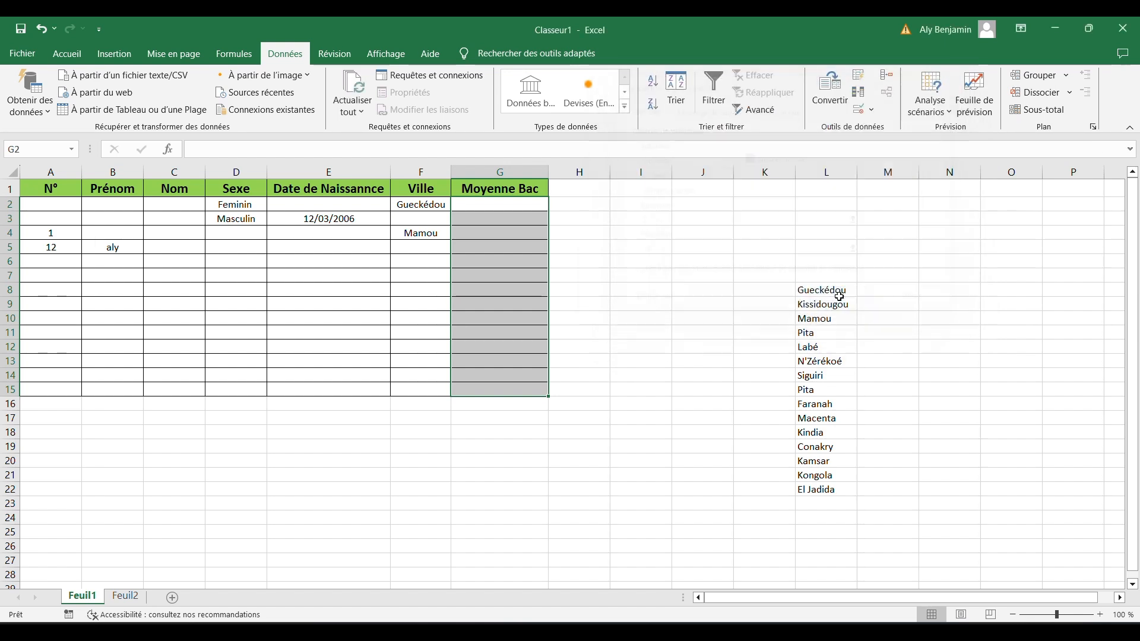
Test the Moyenne Bac validation with valid averages, entering 12 in cell G3 and 15,3 in cell G4.
click(502, 220)
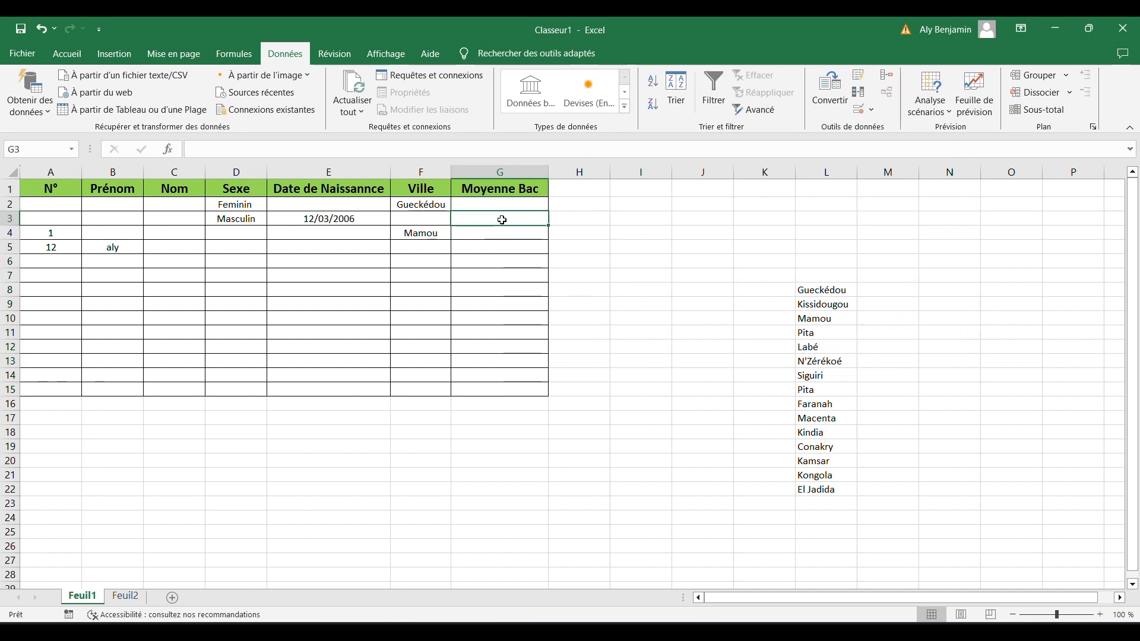
key(Down)
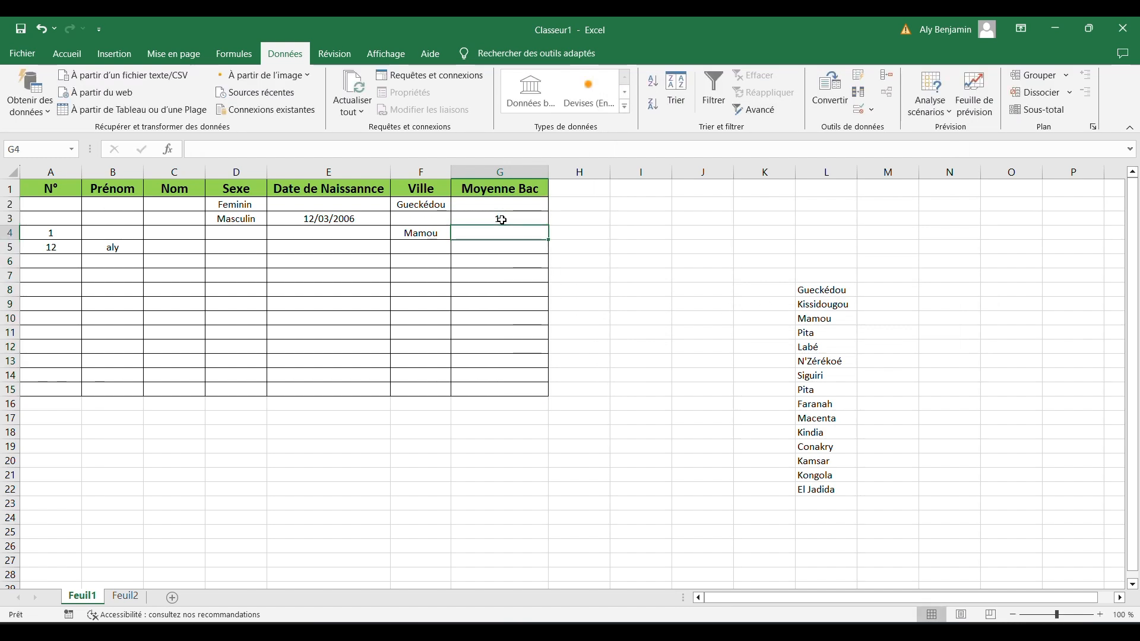
text(15,3)
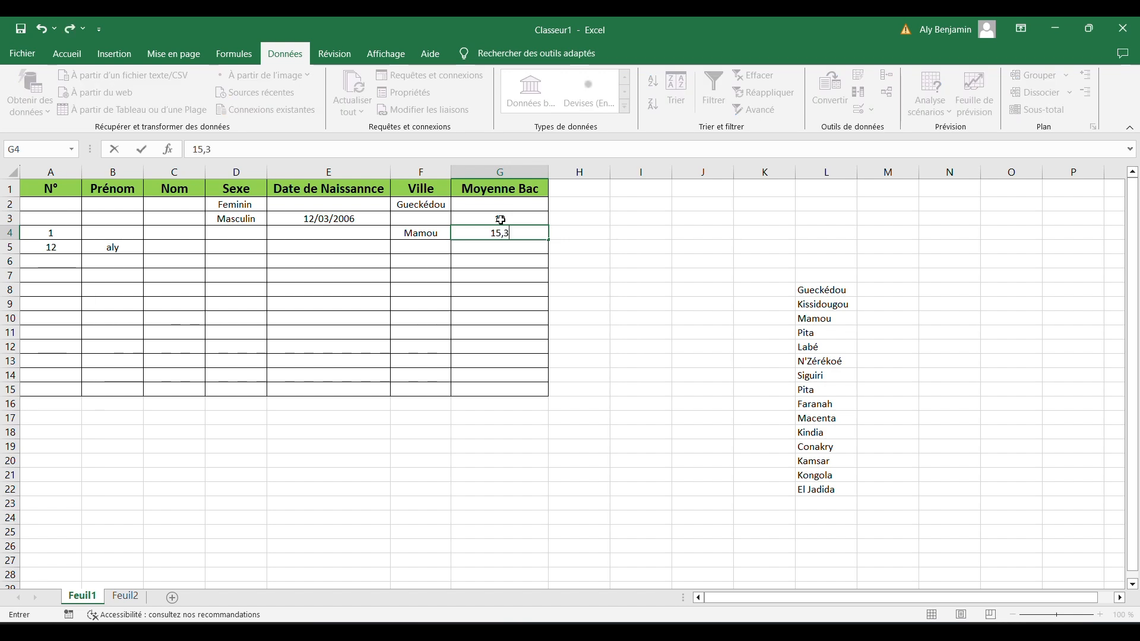
key(Return)
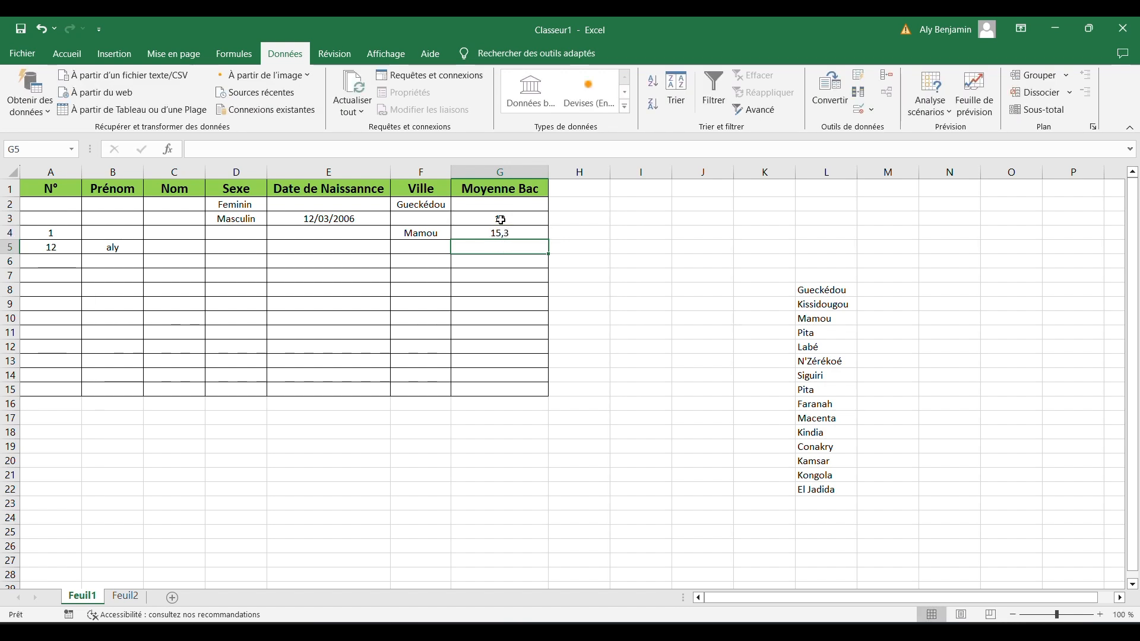
Try the out-of-range averages 21 and -9 in cell G5, cancelling each entry.
text(21)
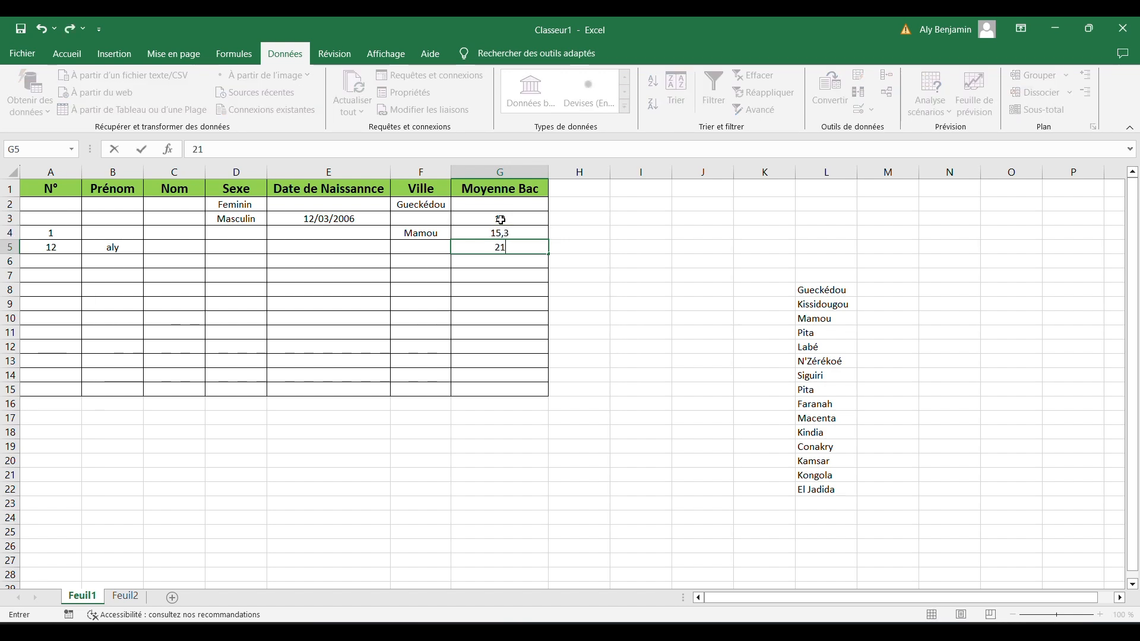
key(Return)
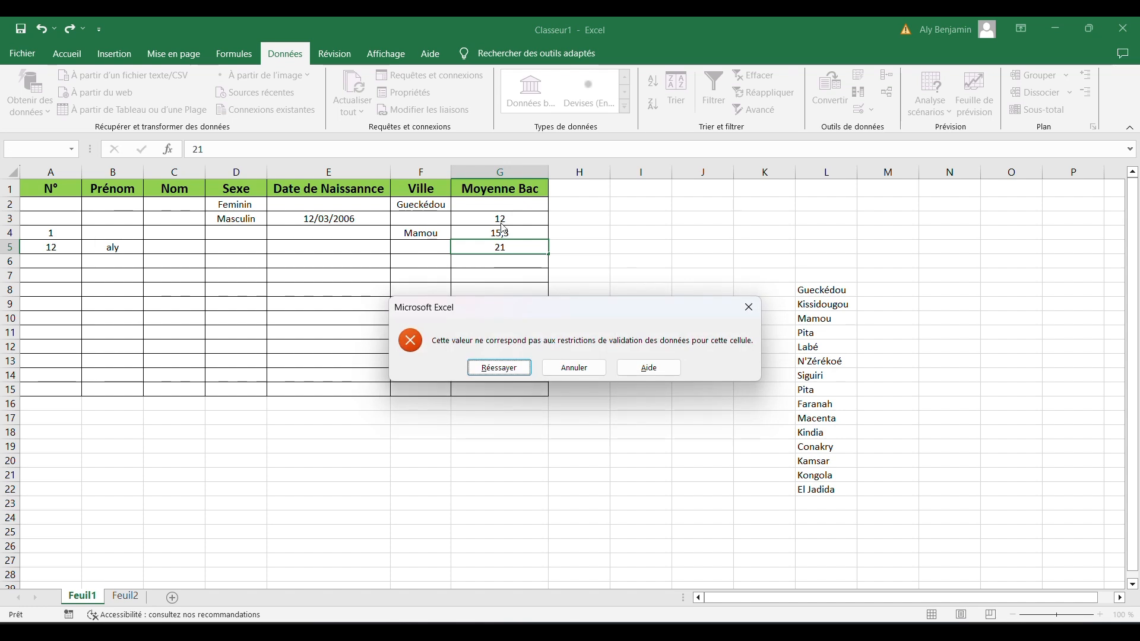
click(575, 368)
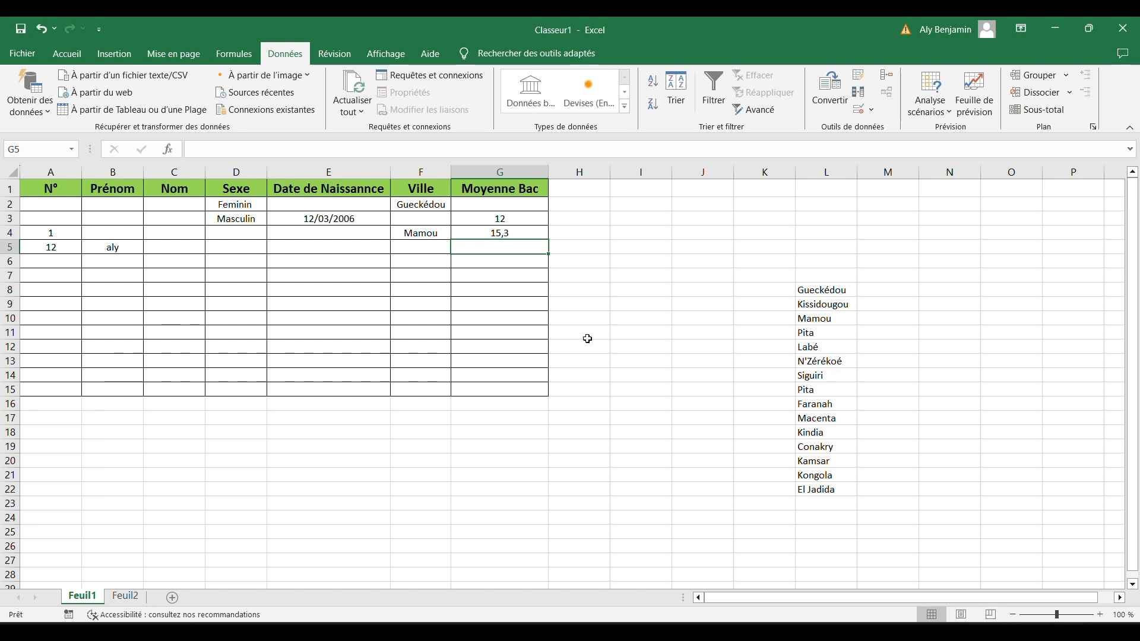
text(21)
text(-9)
key(Return)
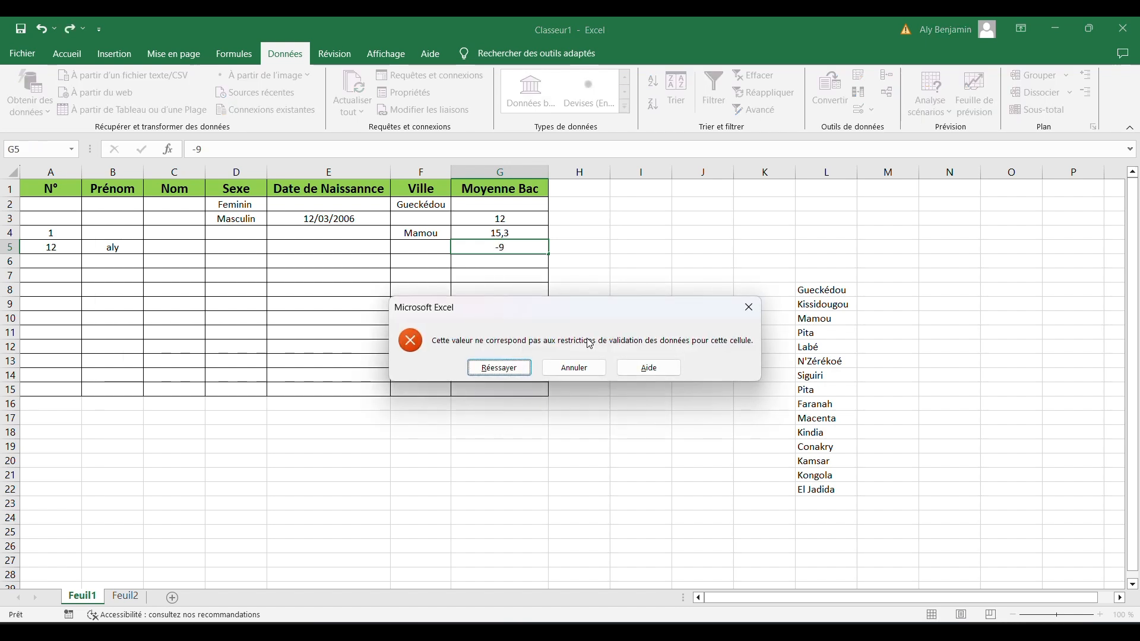
click(576, 369)
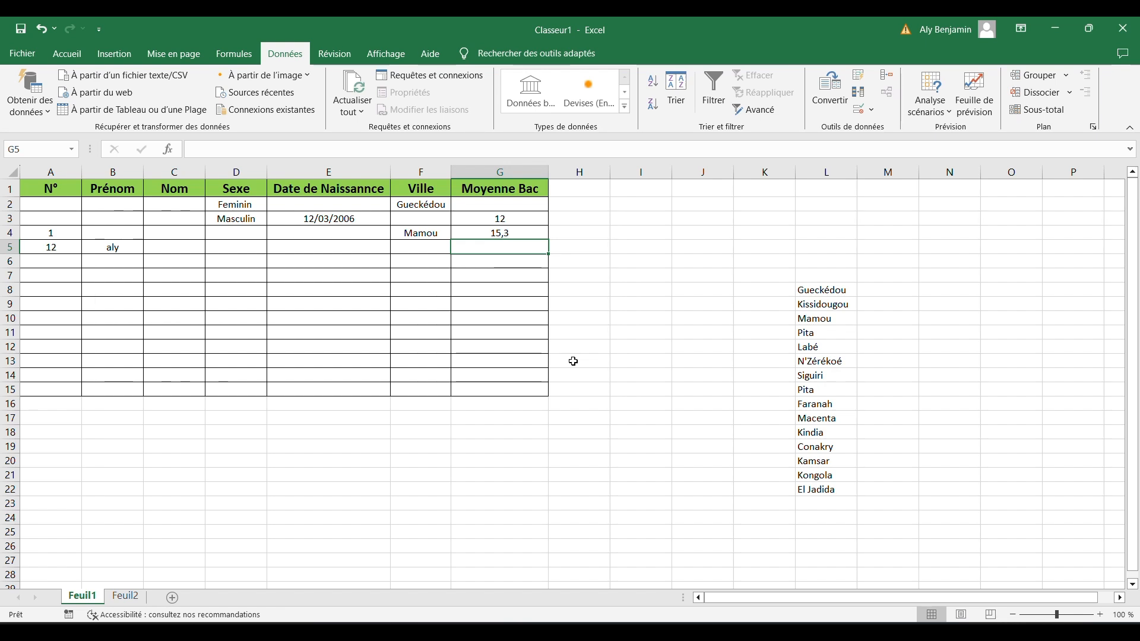
Change the validation error alert style of the N° cells A2:A15 to Informations.
click(60, 203)
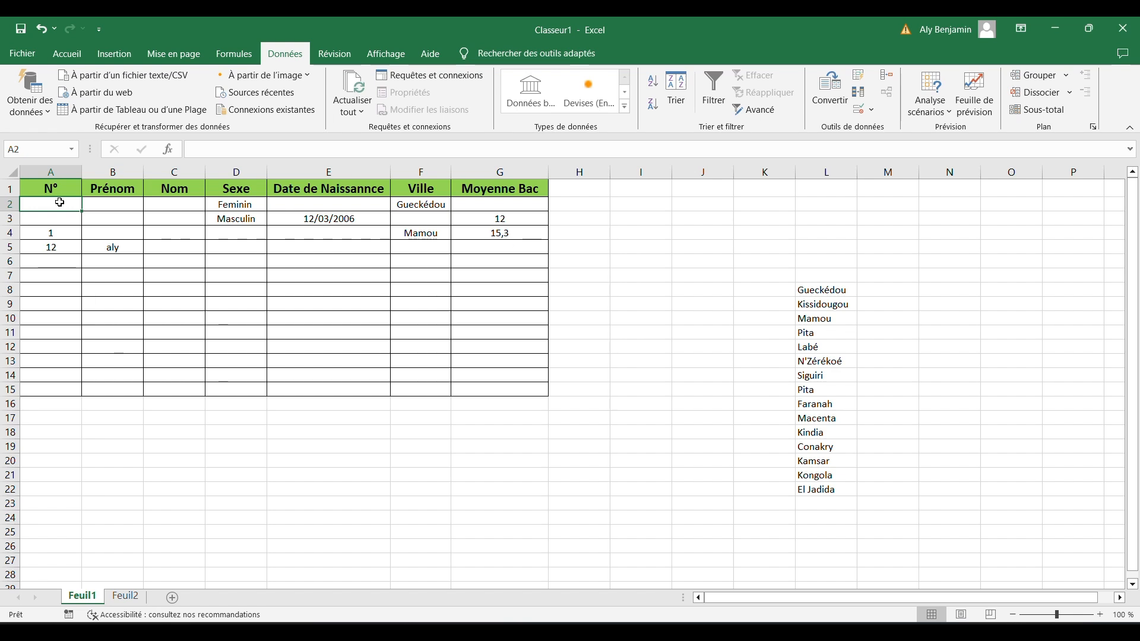
drag(60, 202, 51, 385)
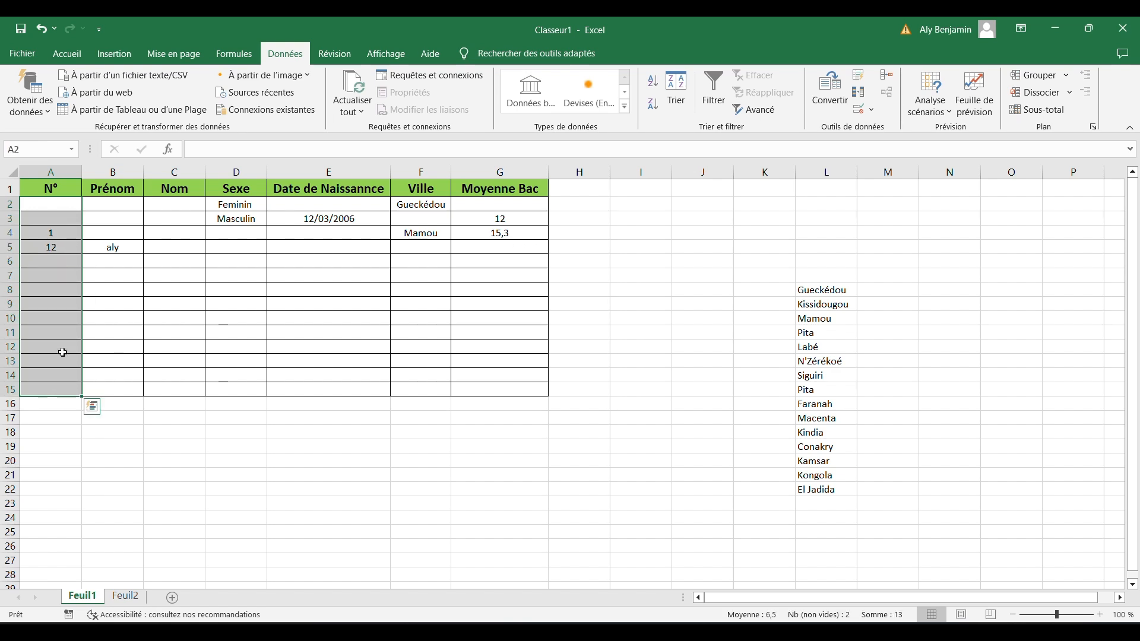
click(873, 113)
click(882, 128)
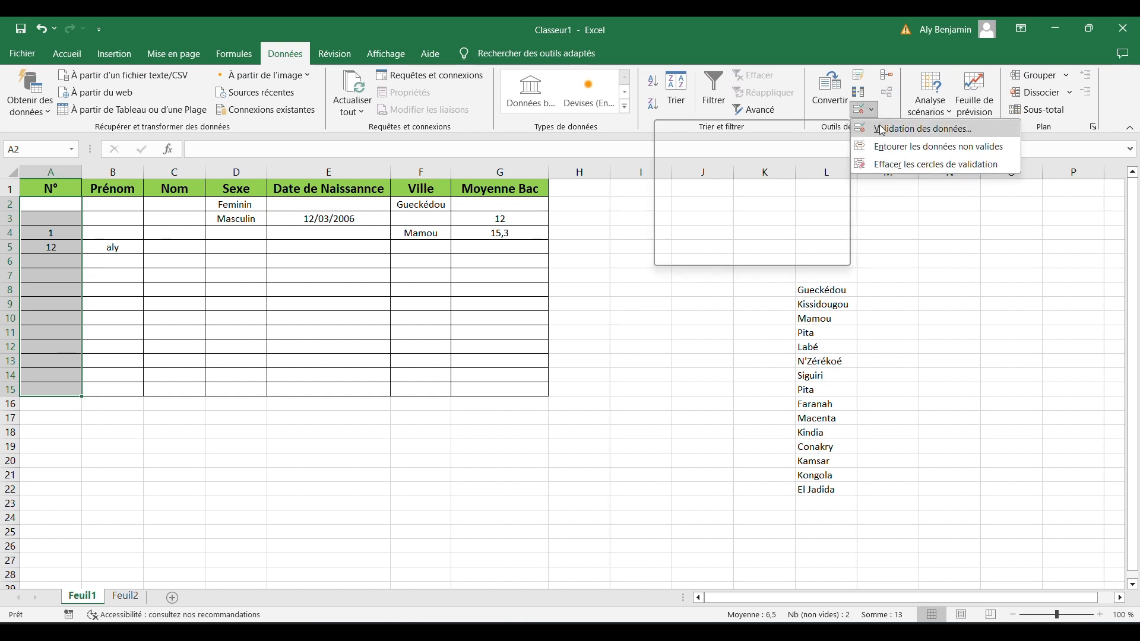
click(794, 111)
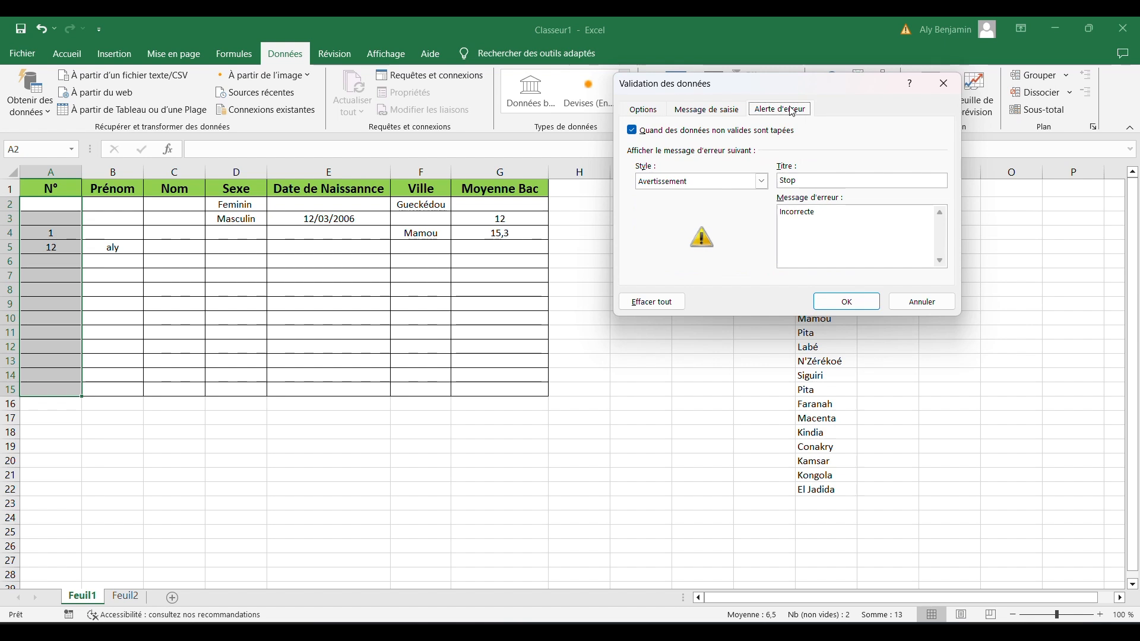
click(761, 183)
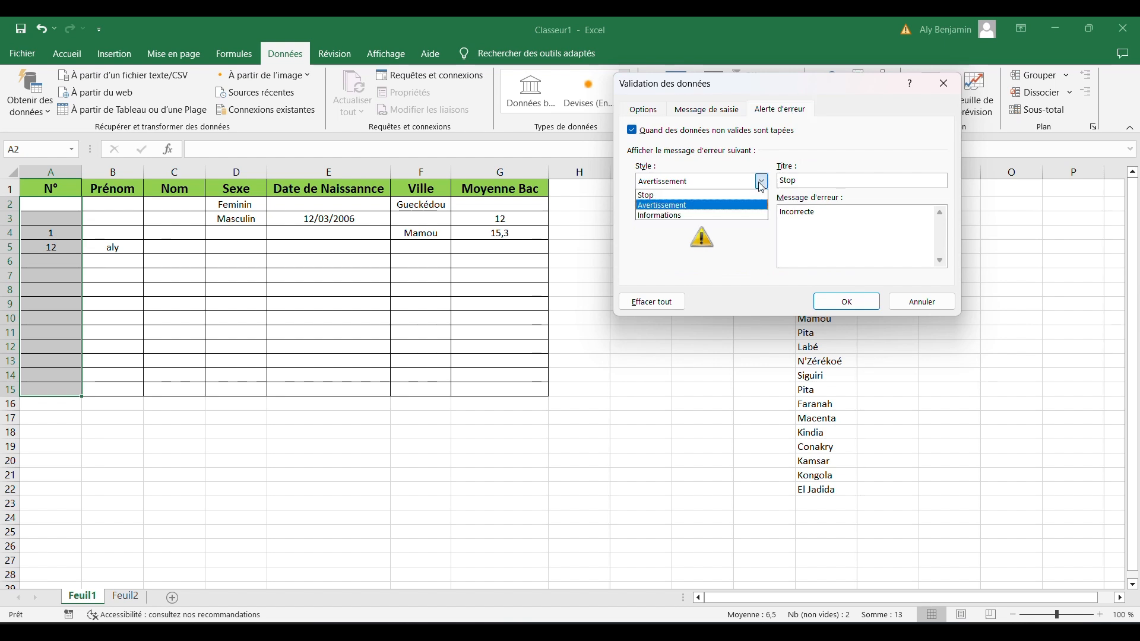
click(734, 216)
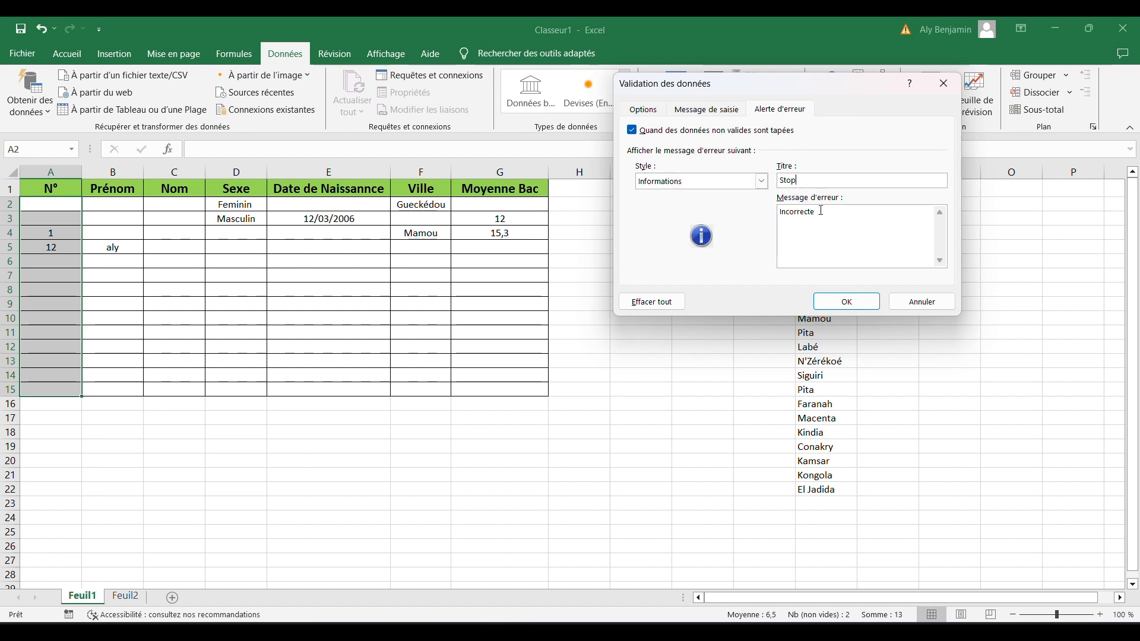
click(851, 301)
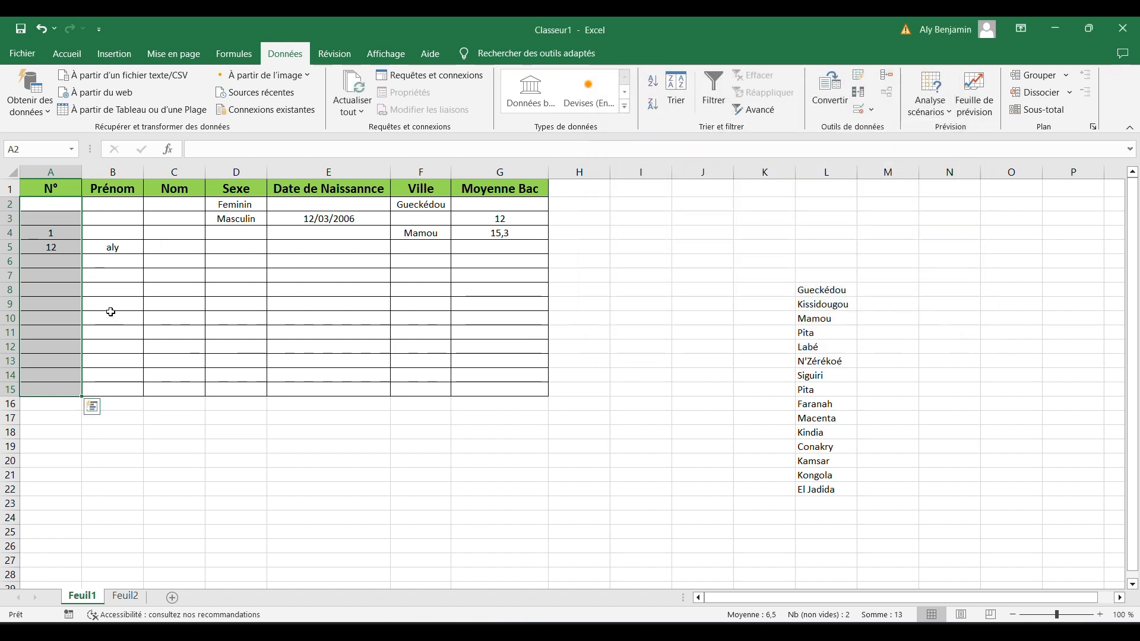
Enter 14 in cell A7 to test the N° column's validation.
click(60, 275)
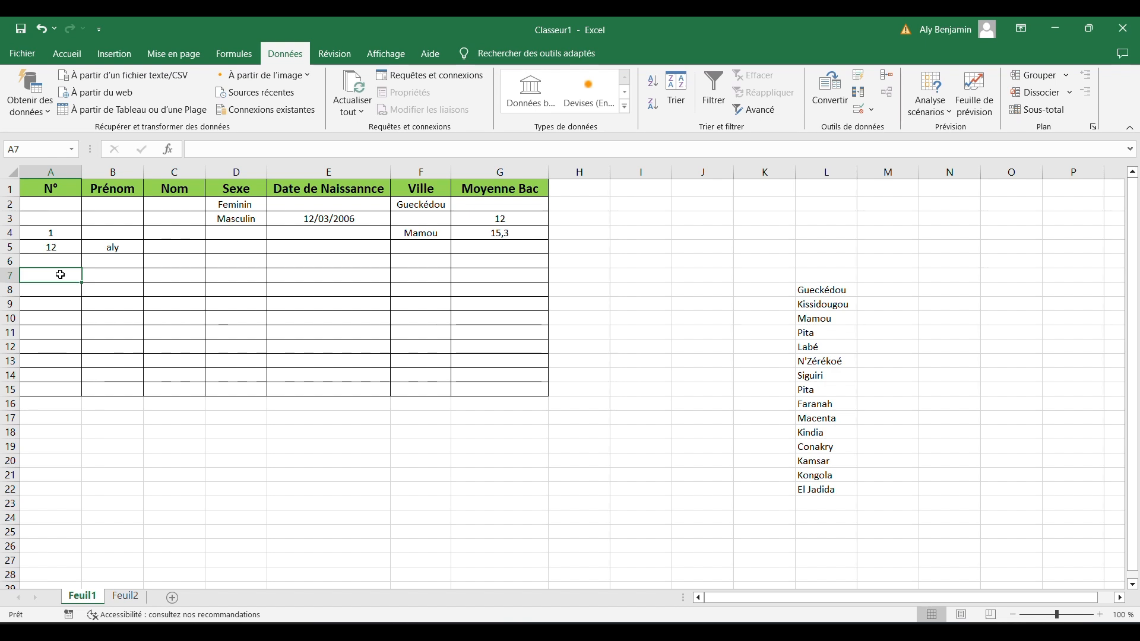
text(14)
key(Return)
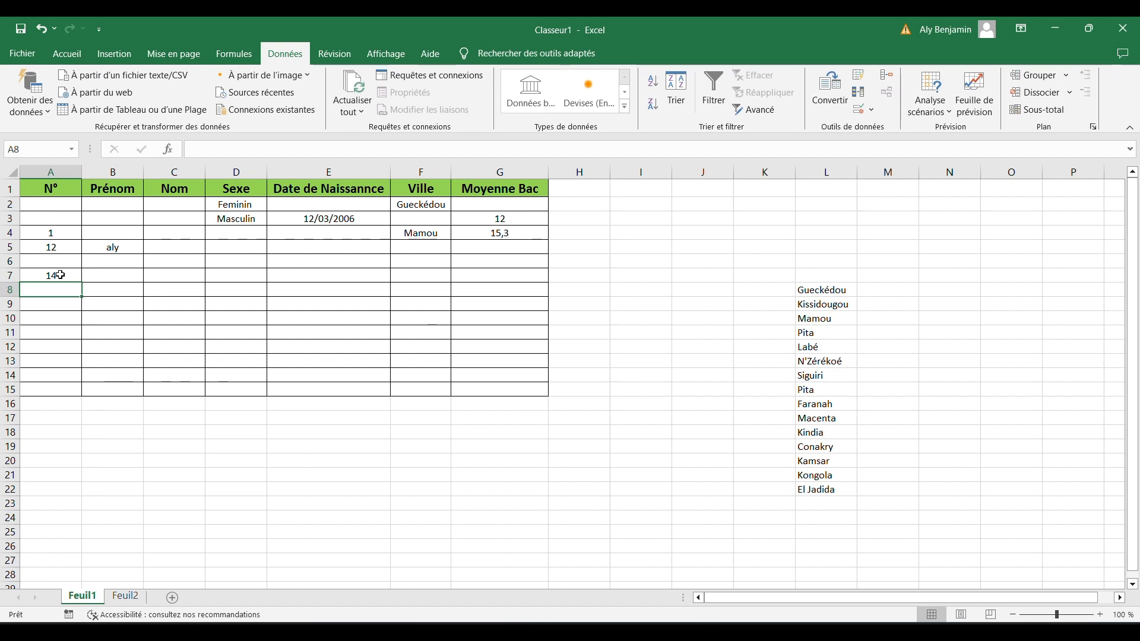
Try the out-of-range value -5 in cell A8 of the N° column and cancel the entry.
text(-5)
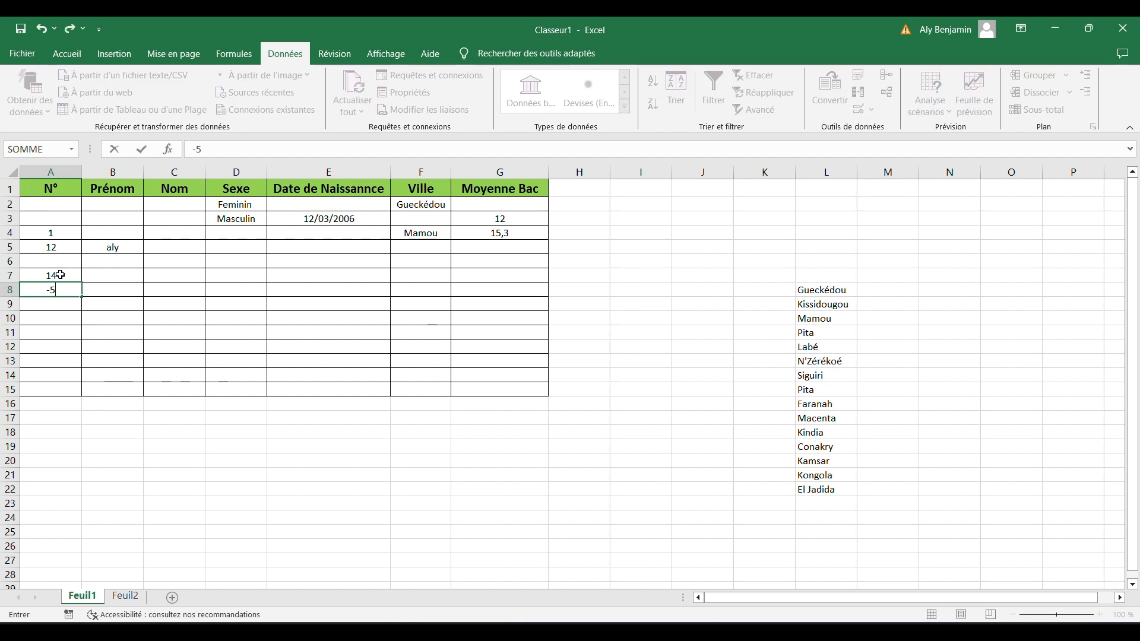
key(Return)
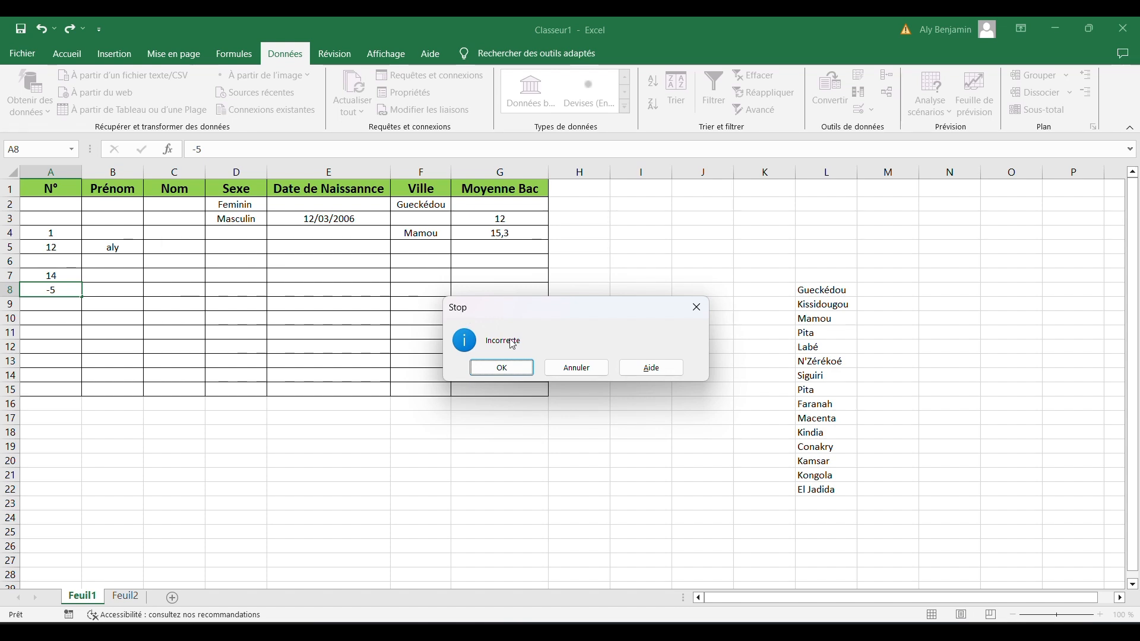
click(596, 369)
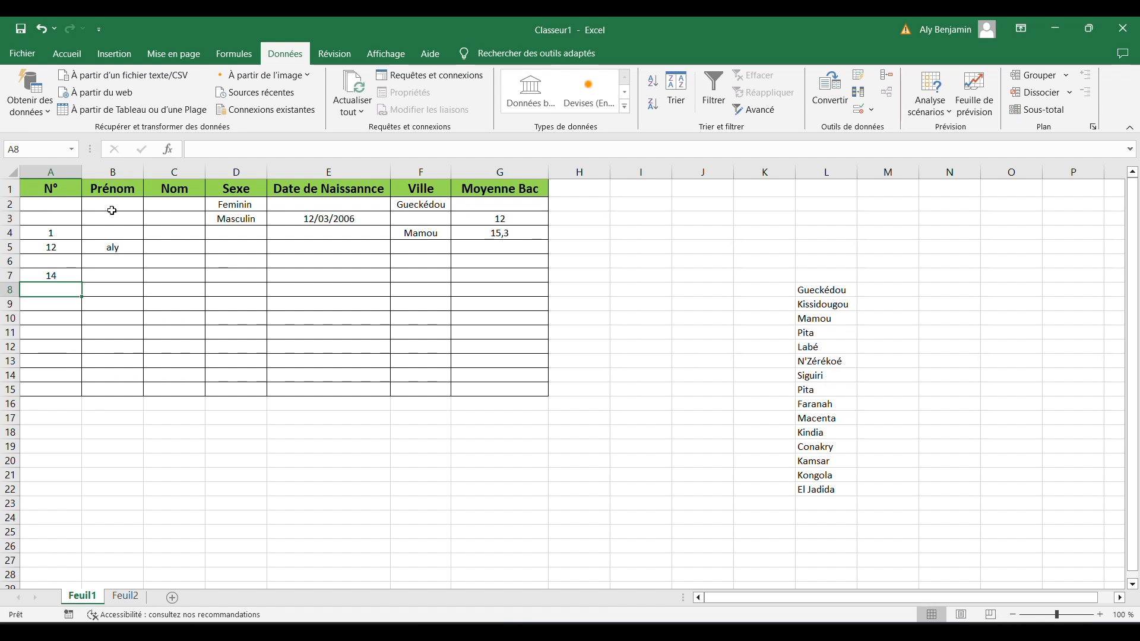
Add a validation input message to the N° cells A2:A15, titled Indication with the text Valeur incorrecte.
click(64, 206)
drag(64, 205, 48, 387)
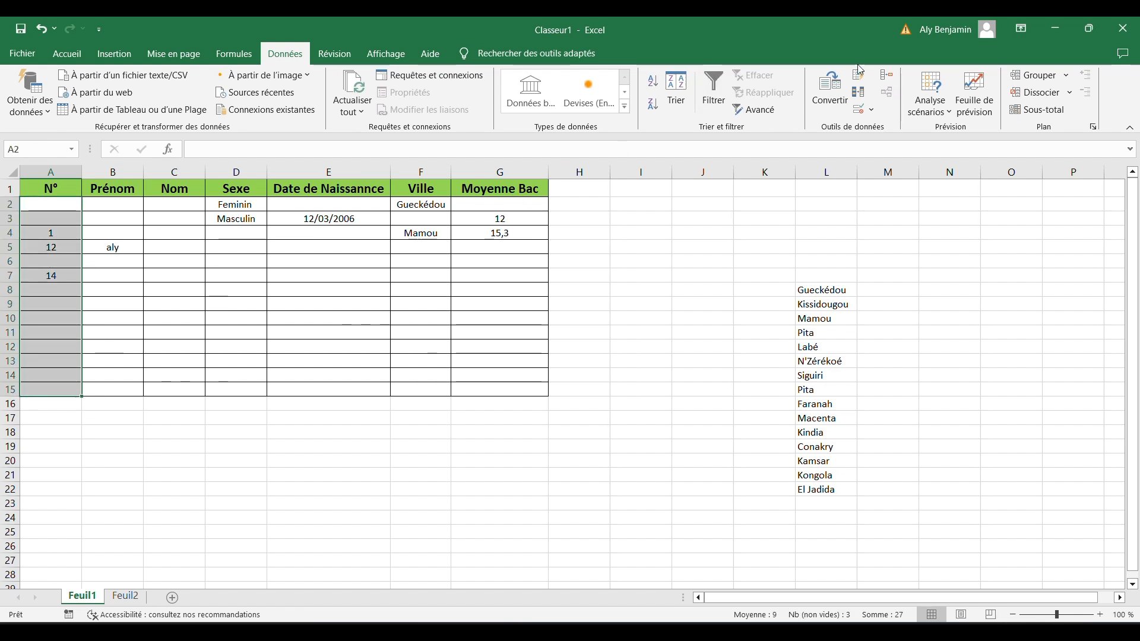
click(872, 112)
click(879, 131)
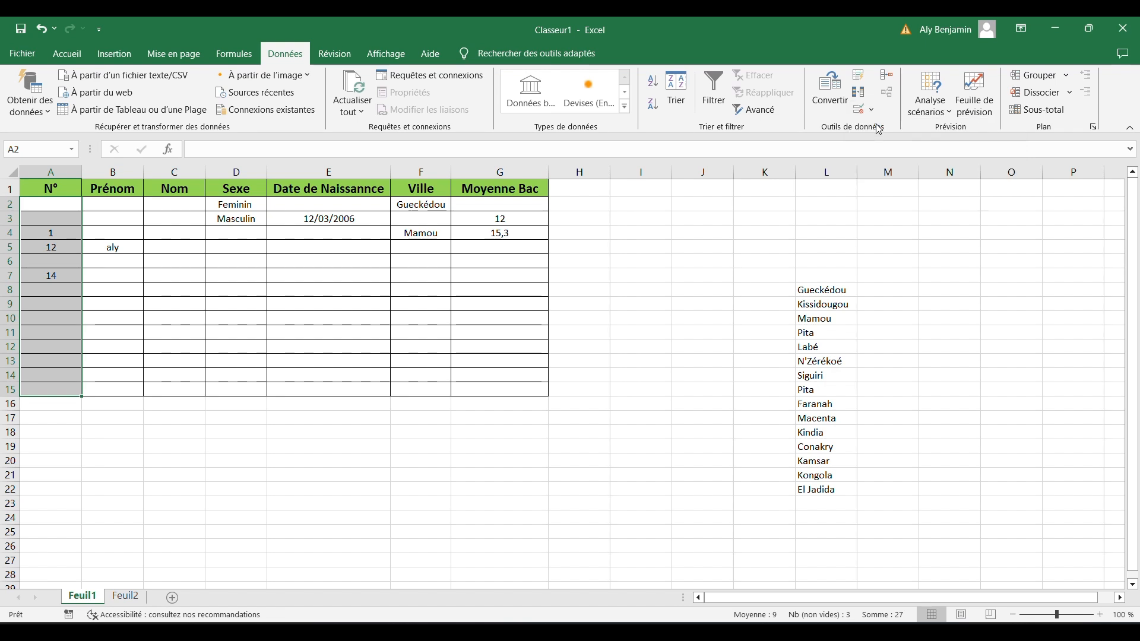
click(715, 112)
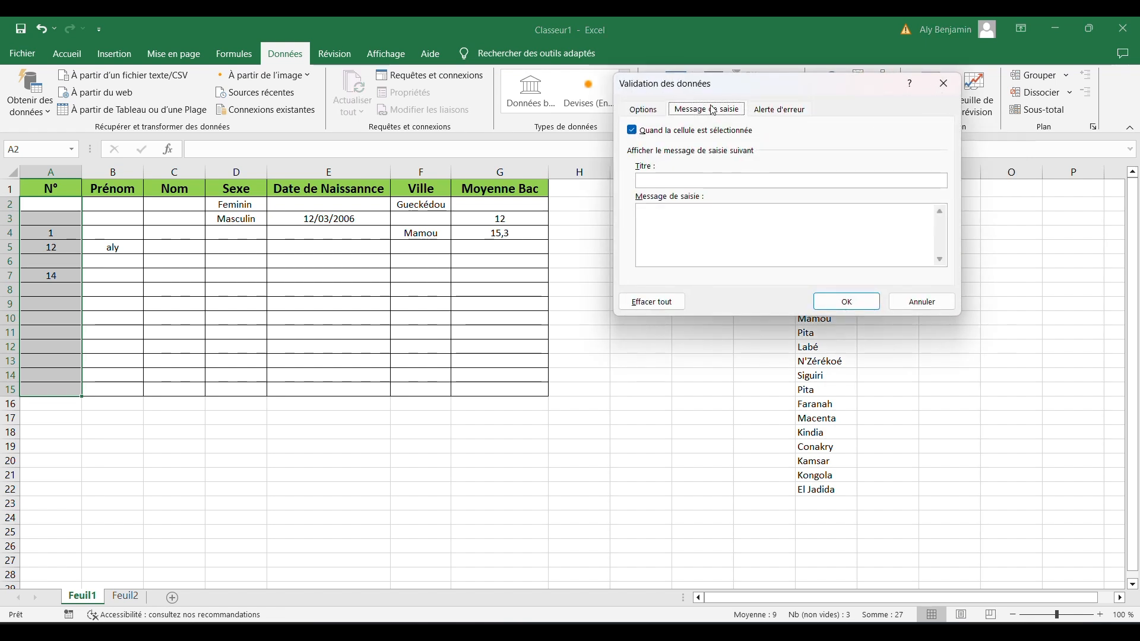
click(666, 183)
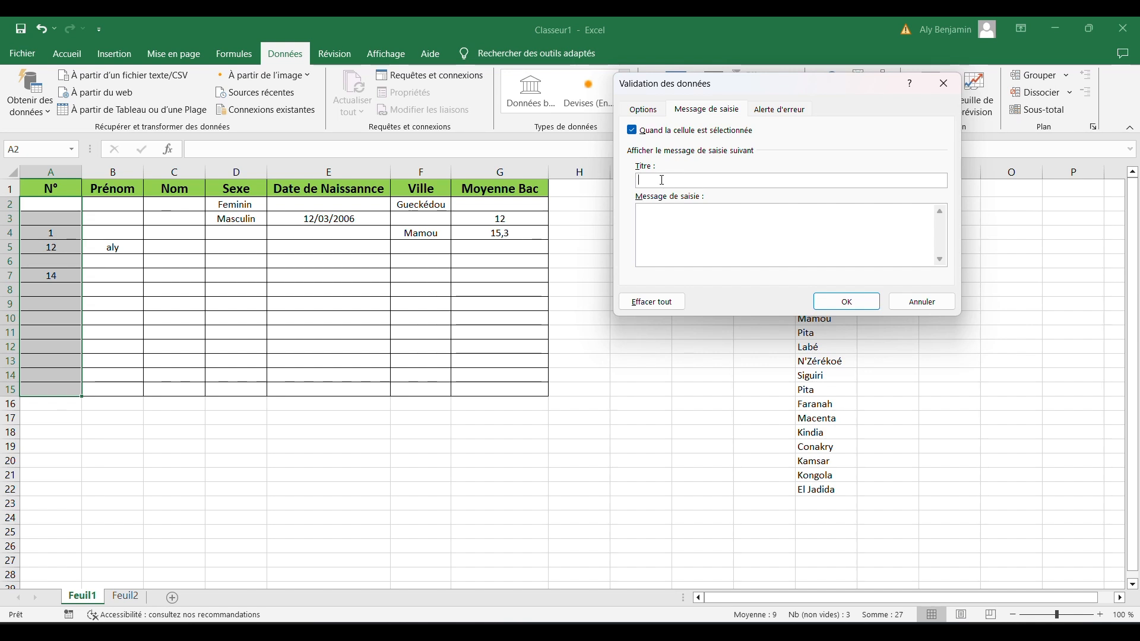
text(Indication)
click(648, 212)
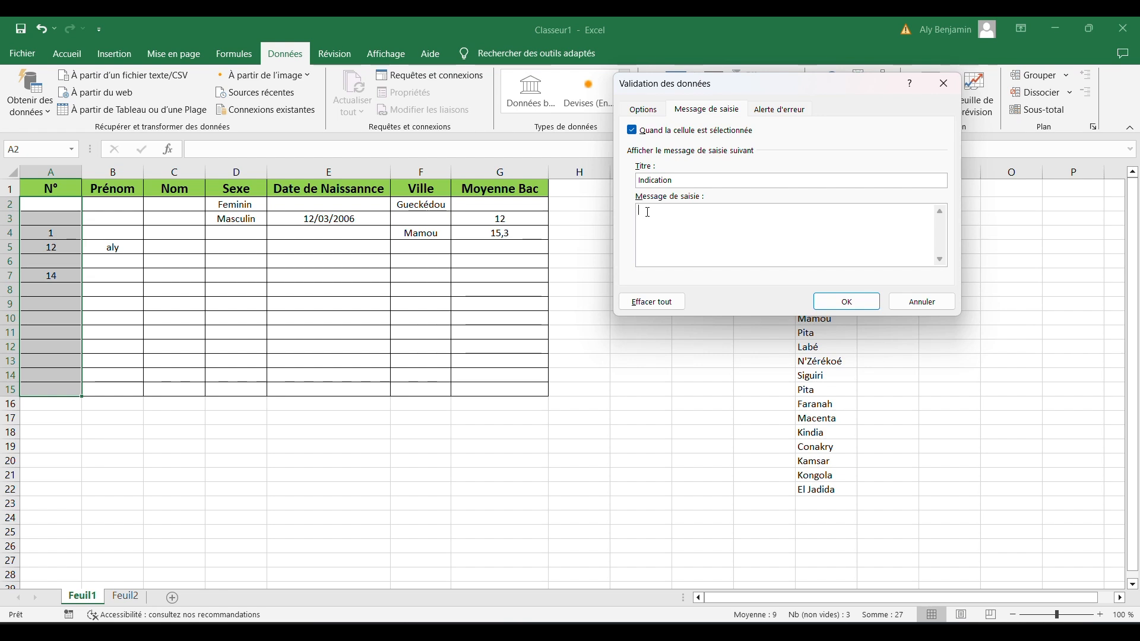
text(Valeur inc)
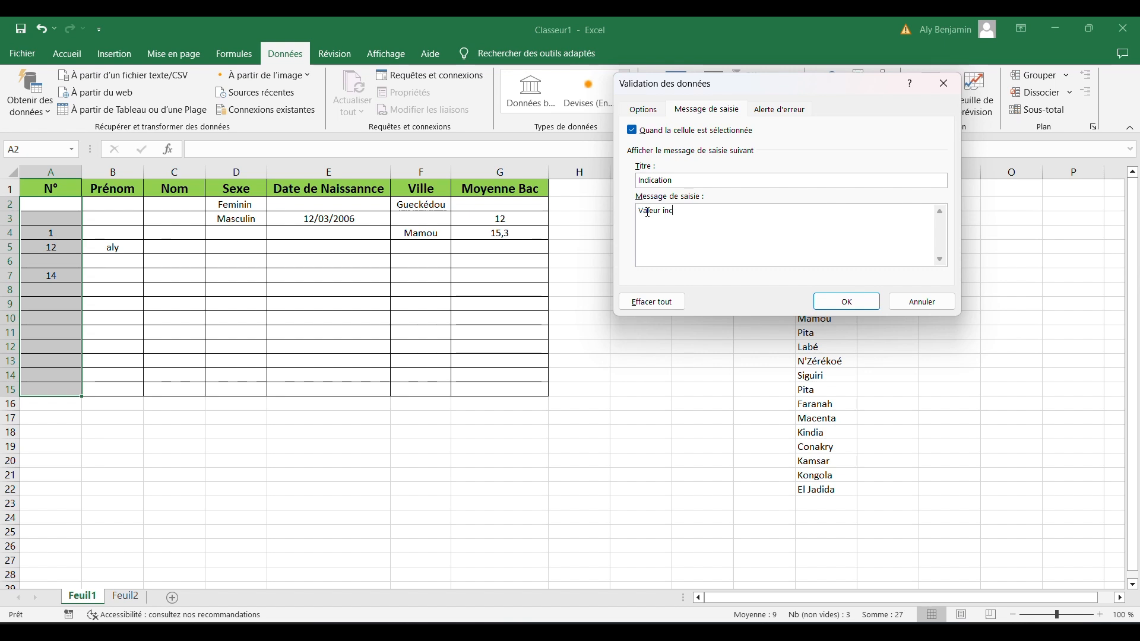
text(orrecte)
click(816, 297)
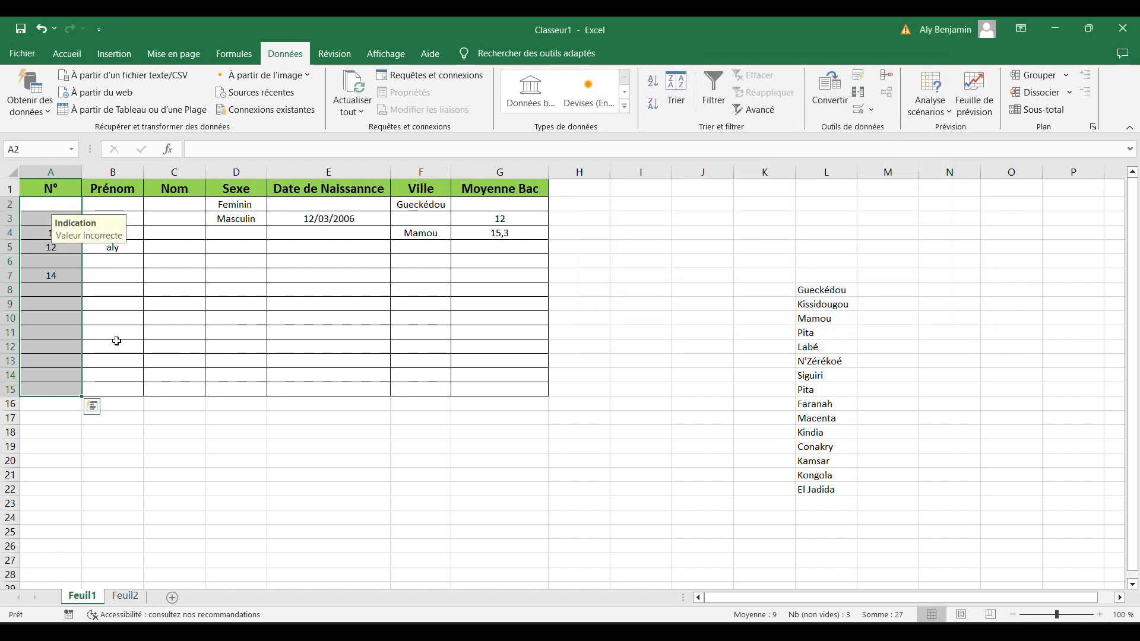
Check the input message on cells A9 and A8 of the N° column.
click(54, 301)
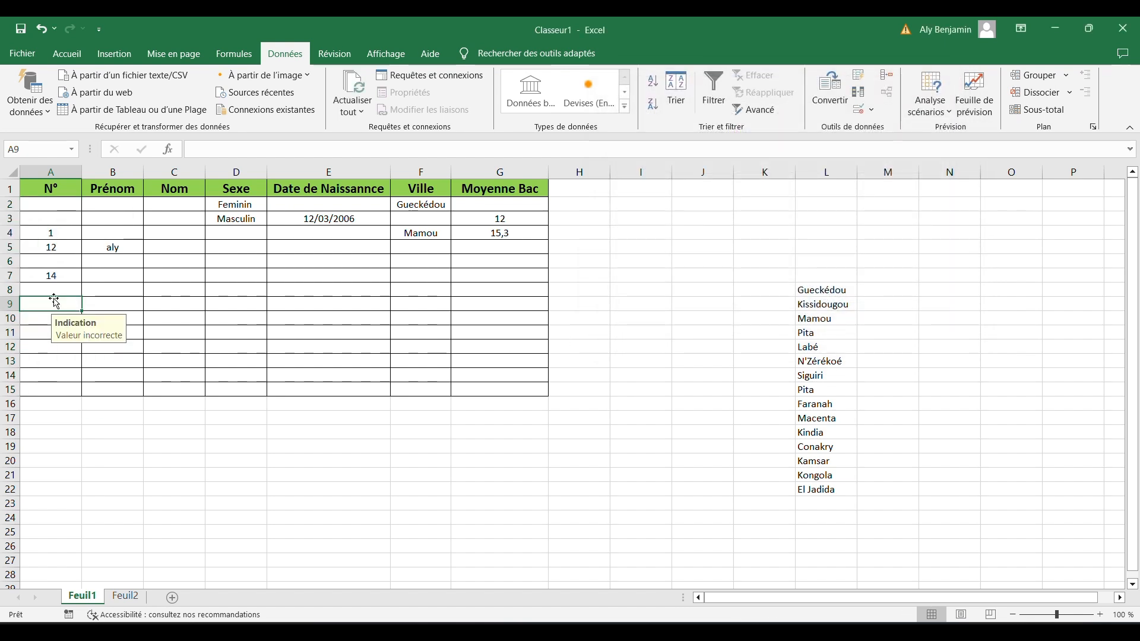
click(57, 287)
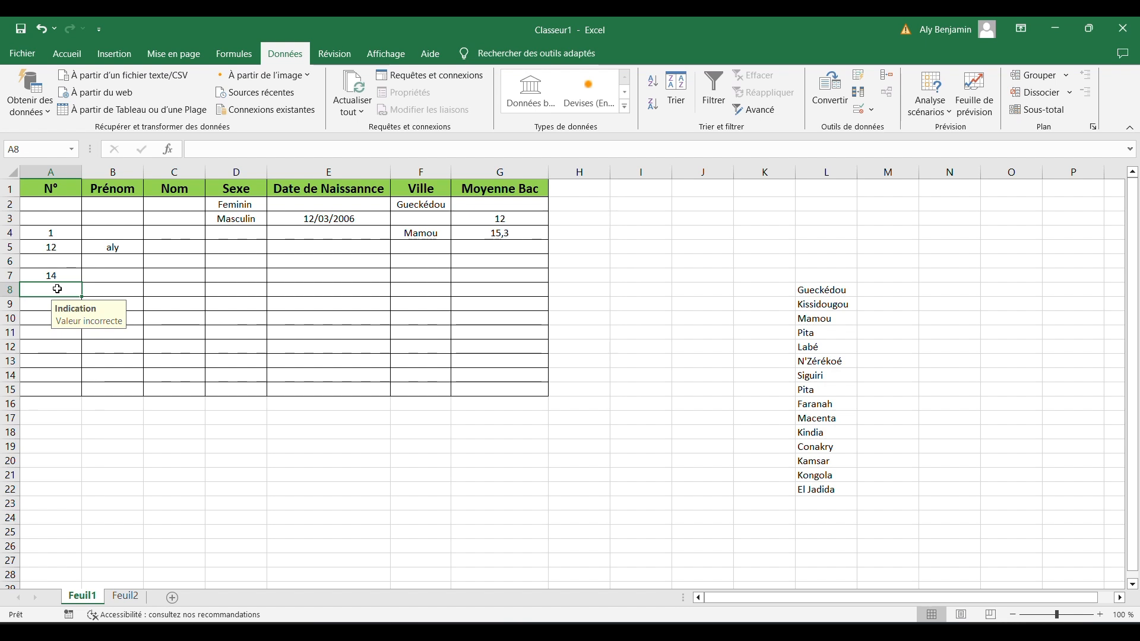